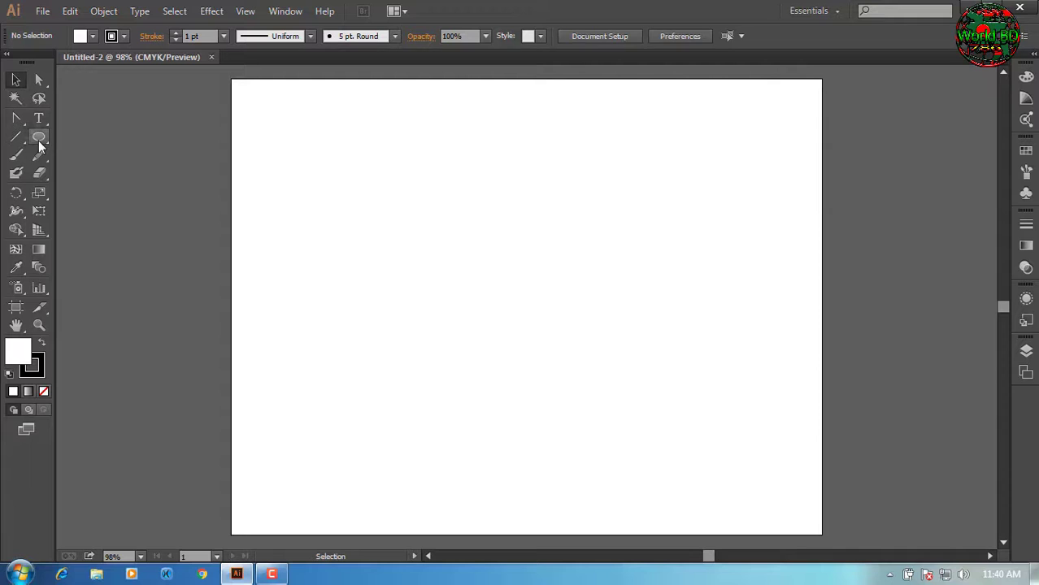
# Step: Create a circle 200 pt wide and 200 pt high on the artboard with the Ellipse tool
pyautogui.click(38, 138)
pyautogui.moveTo(44, 141); pyautogui.dragTo(136, 174)
pyautogui.click(524, 316)
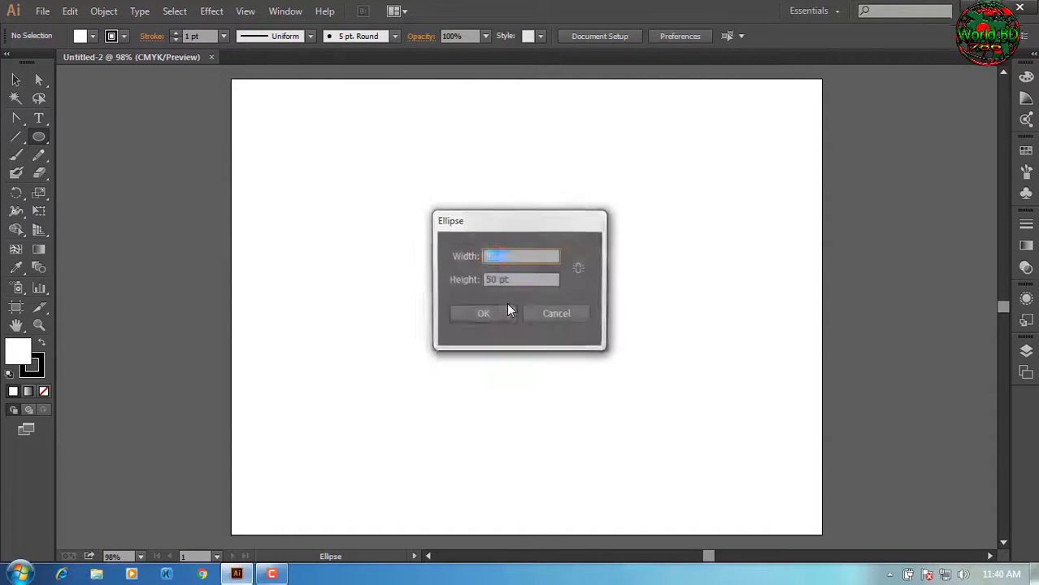
pyautogui.click(485, 257)
pyautogui.doubleClick(496, 279)
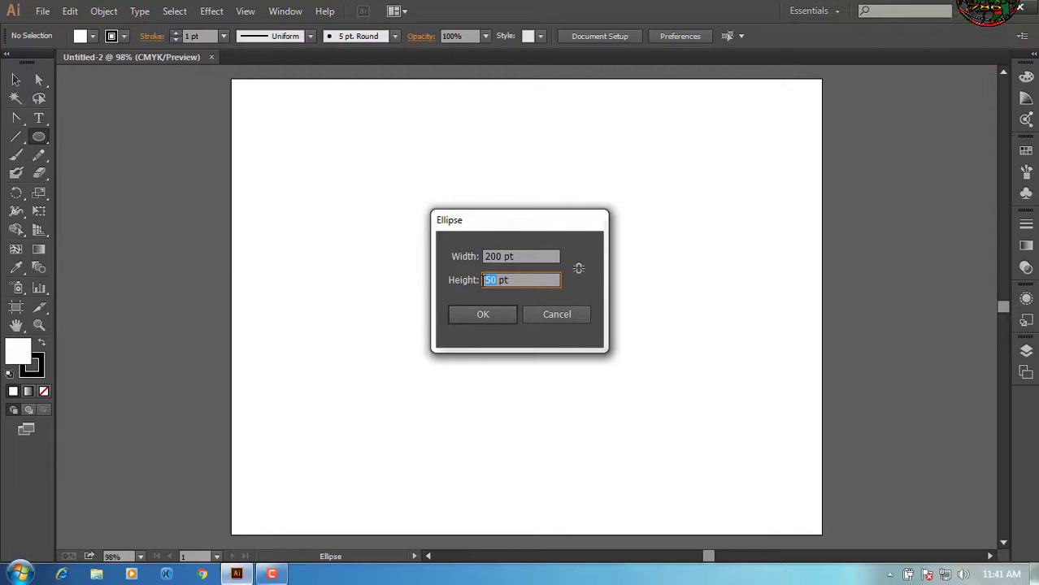
pyautogui.write('200')
pyautogui.click(483, 315)
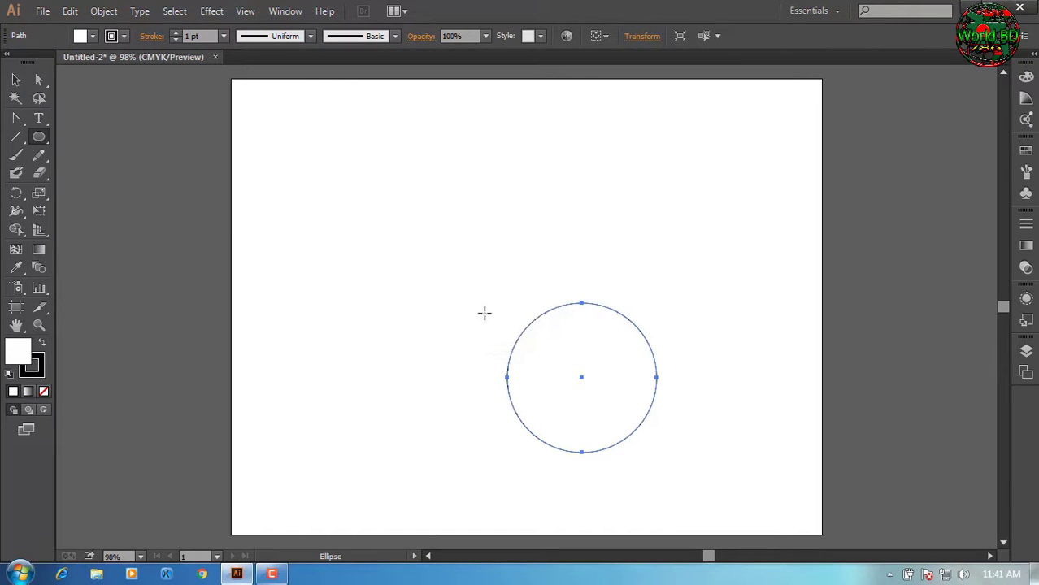
# Step: Create a second circle, 100 pt wide and 100 pt high, above and to the left of the large circle
pyautogui.click(432, 252)
pyautogui.click(486, 257)
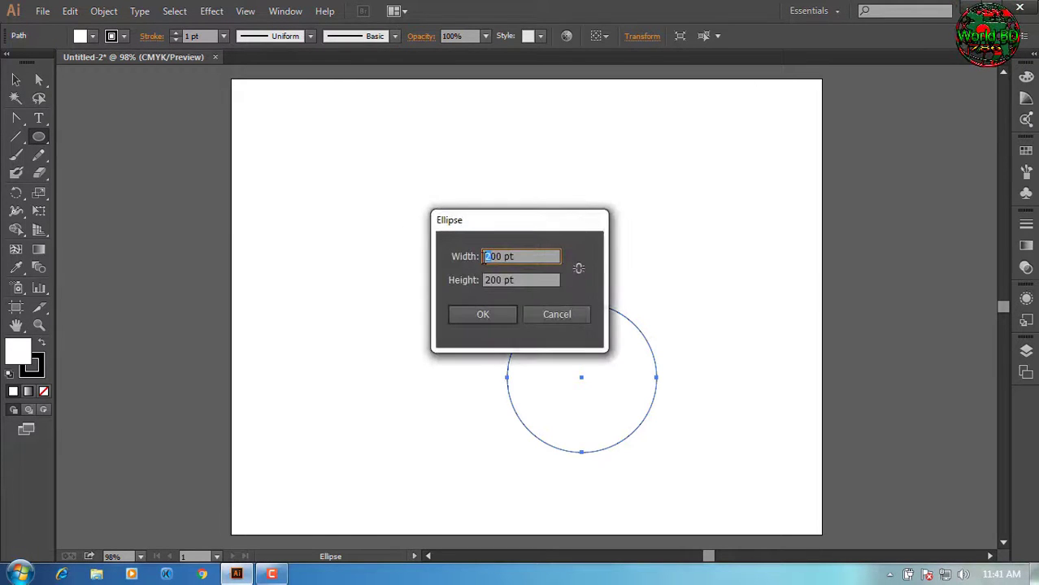
pyautogui.write('1')
pyautogui.click(486, 314)
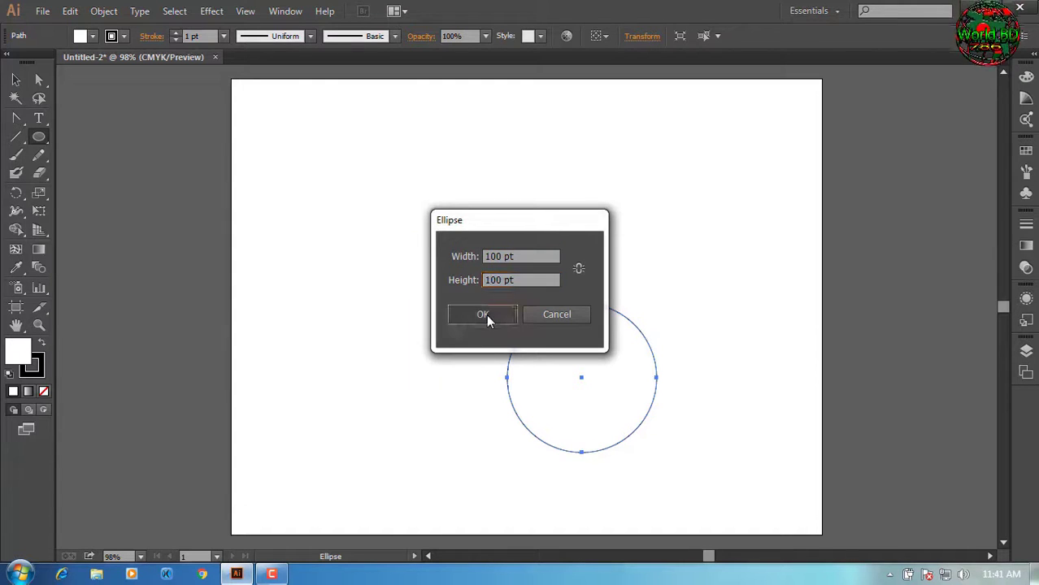
# Step: Fill the small circle with olive green and the large circle with orange-brown
pyautogui.click(1026, 76)
pyautogui.click(869, 104)
pyautogui.click(871, 109)
pyautogui.click(15, 79)
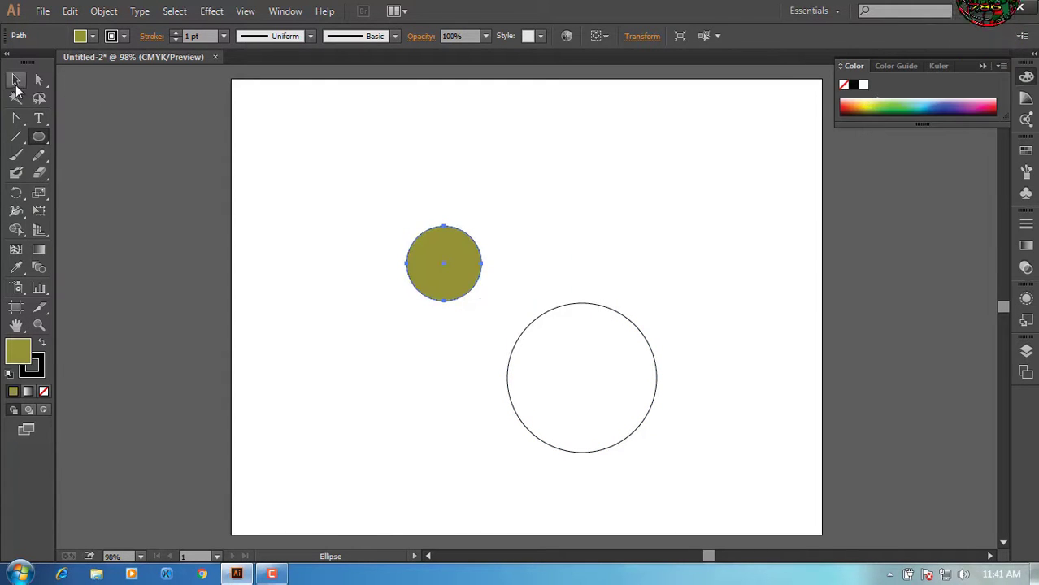
pyautogui.click(631, 408)
pyautogui.click(858, 103)
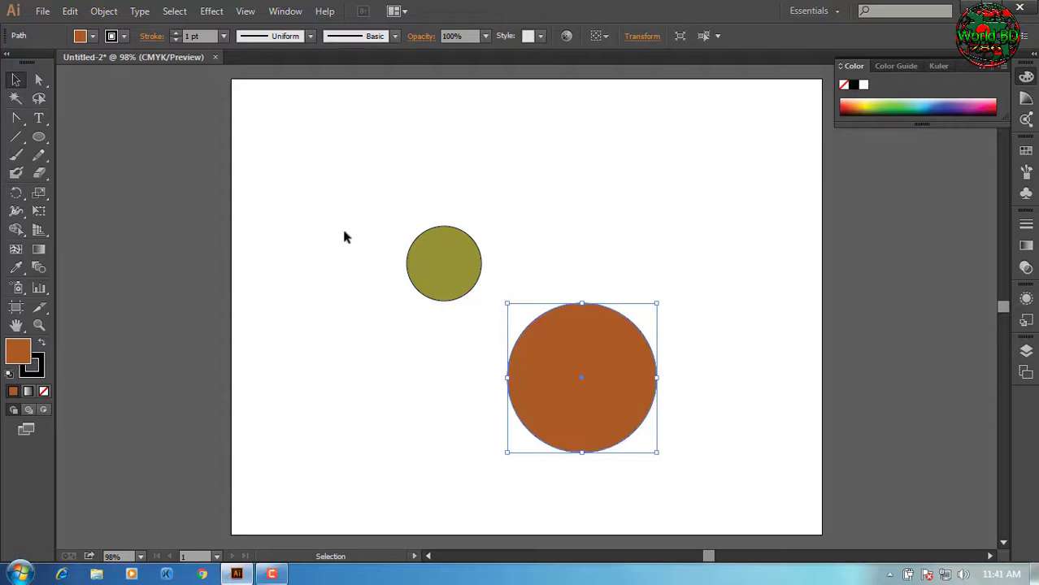
# Step: Move the small green circle inside the large one, centred horizontally and touching its bottom edge
pyautogui.moveTo(451, 255); pyautogui.dragTo(603, 406)
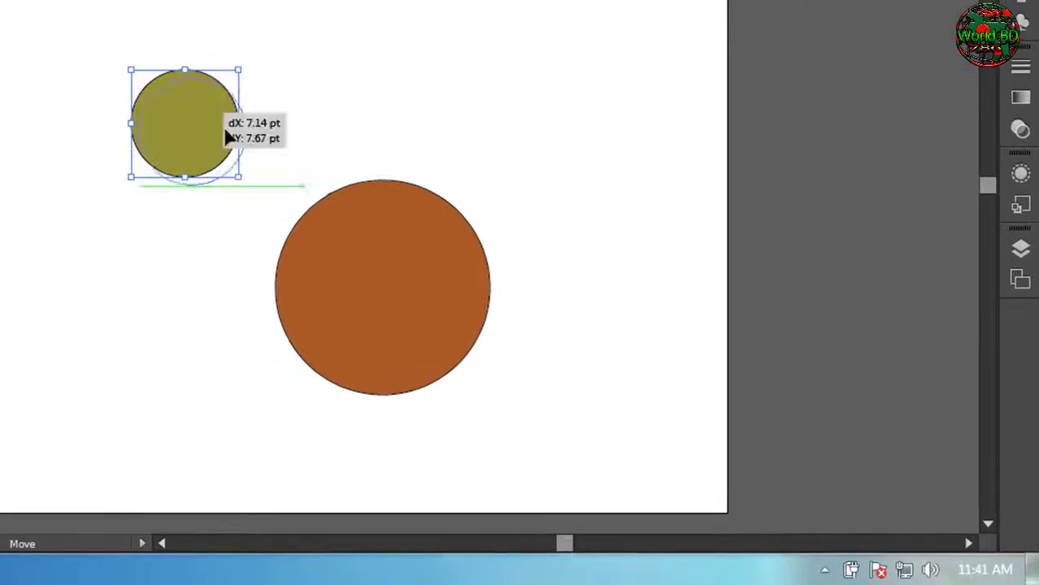
pyautogui.moveTo(404, 321)
pyautogui.mouseDown()
pyautogui.moveTo(389, 325)
pyautogui.moveTo(390, 278)
pyautogui.moveTo(386, 328)
pyautogui.mouseUp()
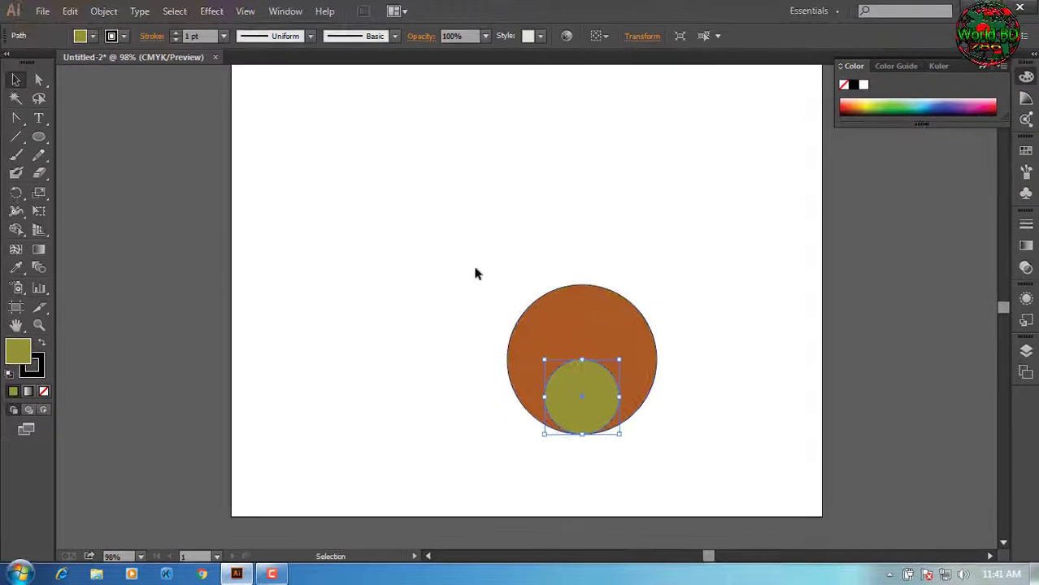
pyautogui.scroll(-1, 476, 274)
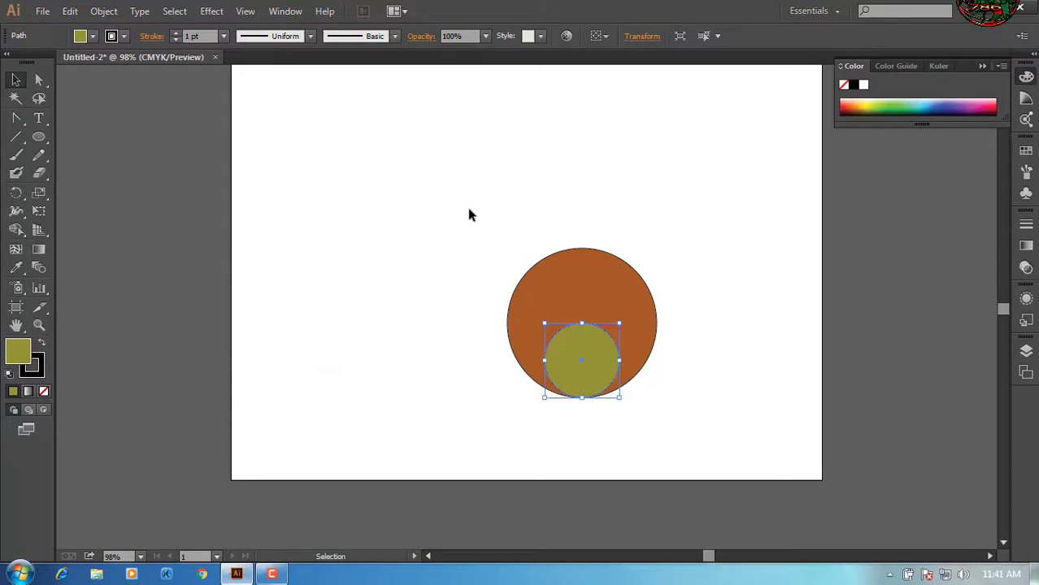
# Step: Select both circles and subtract the small one from the large one with the Pathfinder's Minus Front
pyautogui.moveTo(469, 213); pyautogui.dragTo(729, 432)
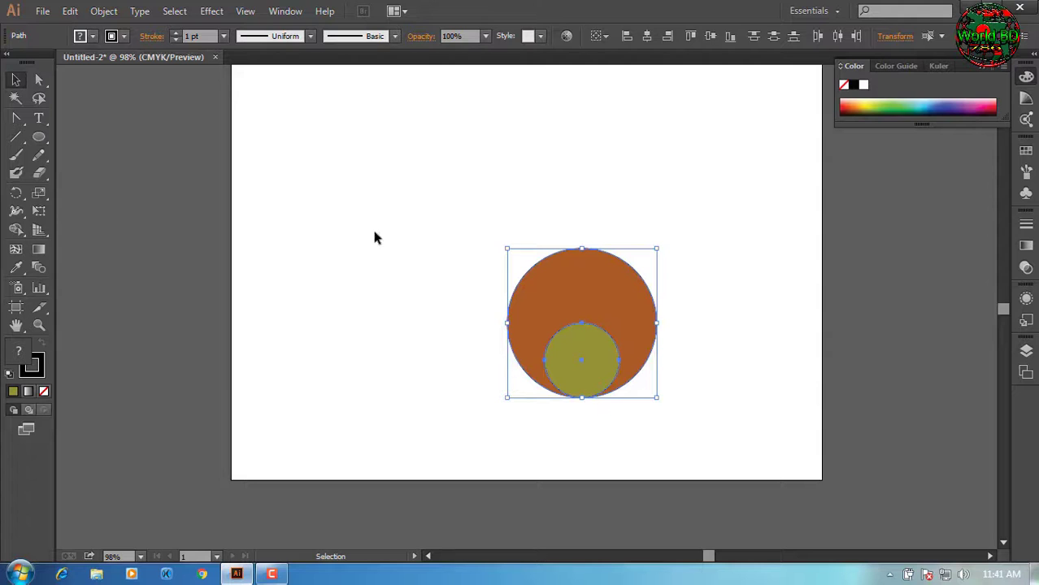
pyautogui.click(287, 12)
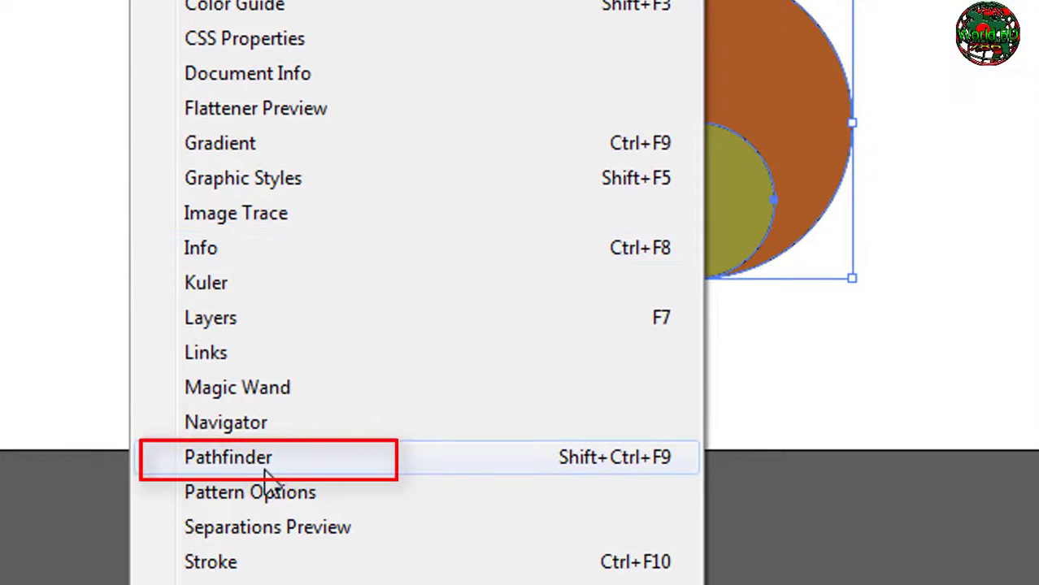
pyautogui.click(265, 467)
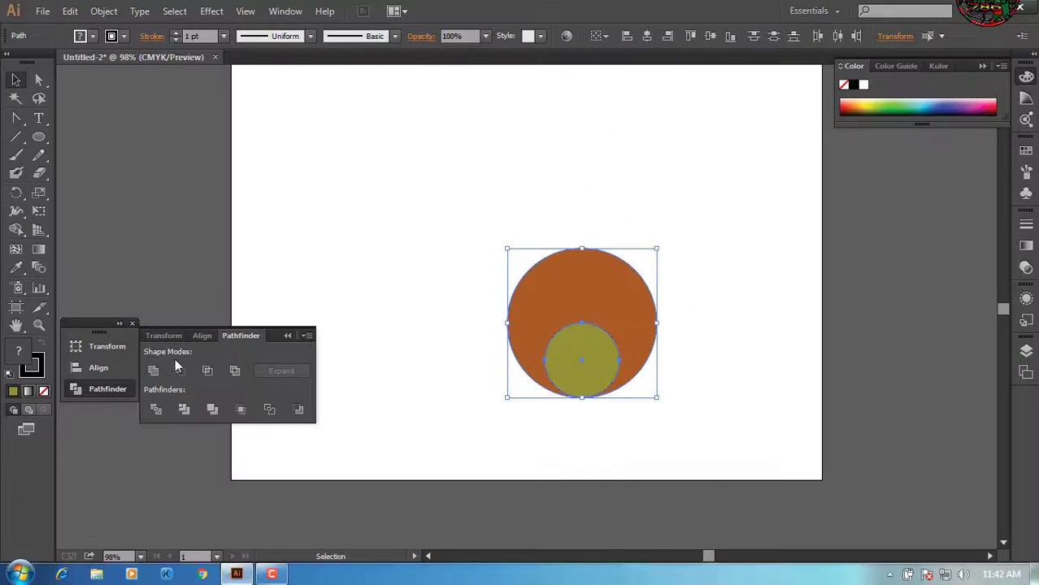
pyautogui.click(180, 372)
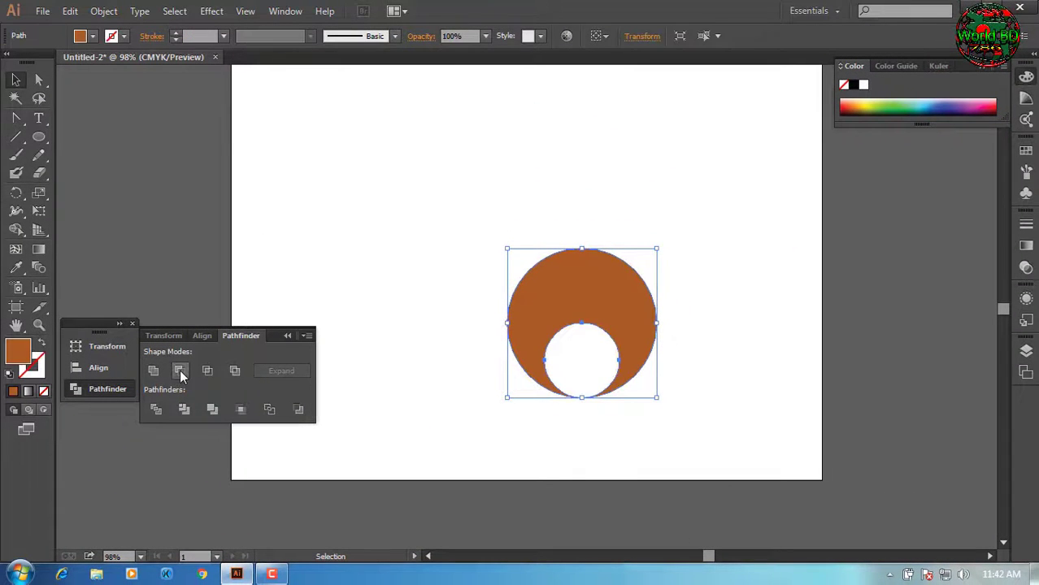
pyautogui.click(286, 336)
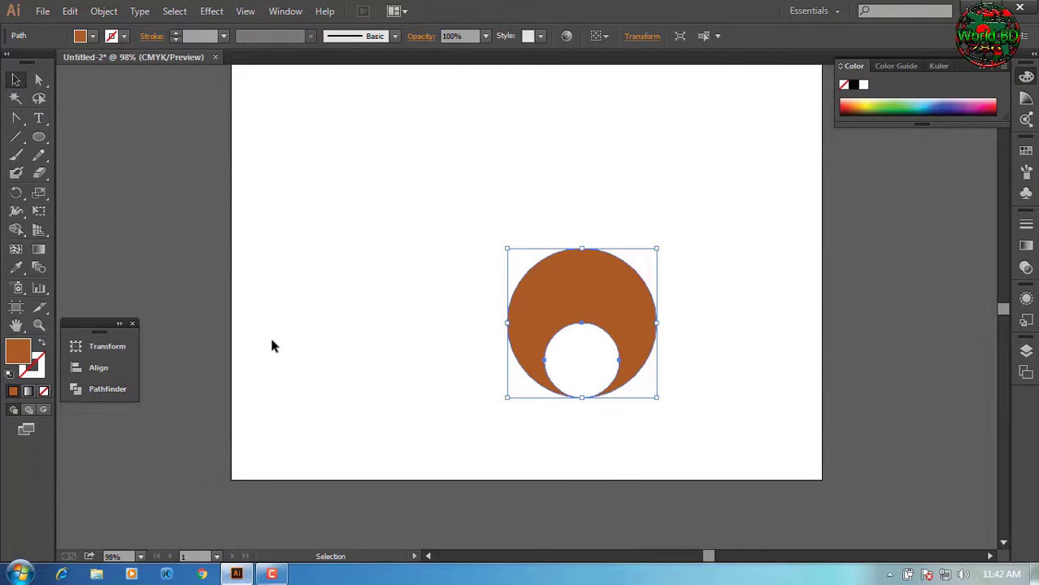
# Step: Draw a horizontal and a vertical line crossing at the large circle's centre, both extending past its edges
pyautogui.click(423, 315)
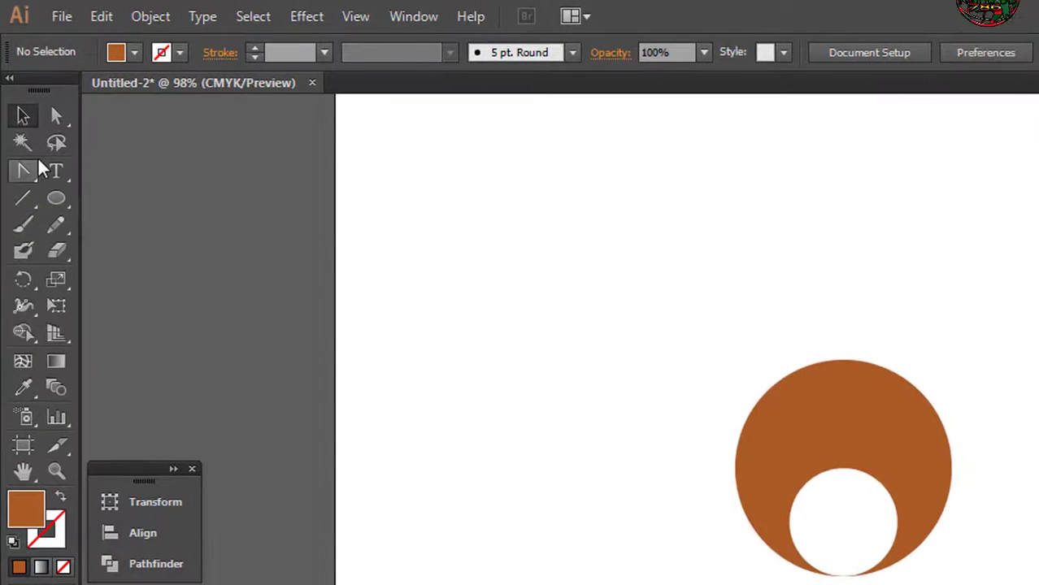
pyautogui.click(23, 198)
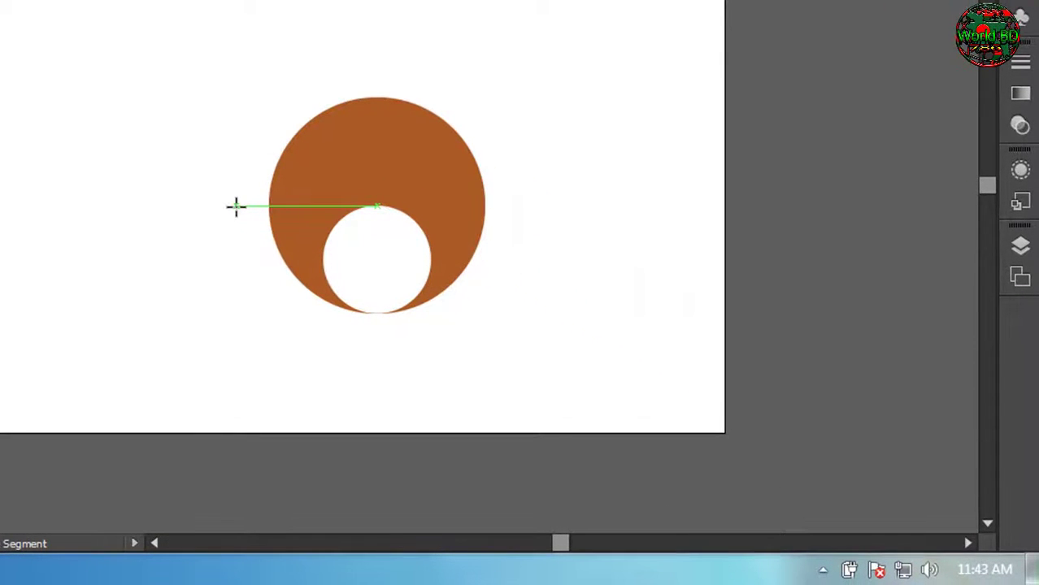
pyautogui.moveTo(235, 205); pyautogui.dragTo(528, 204)
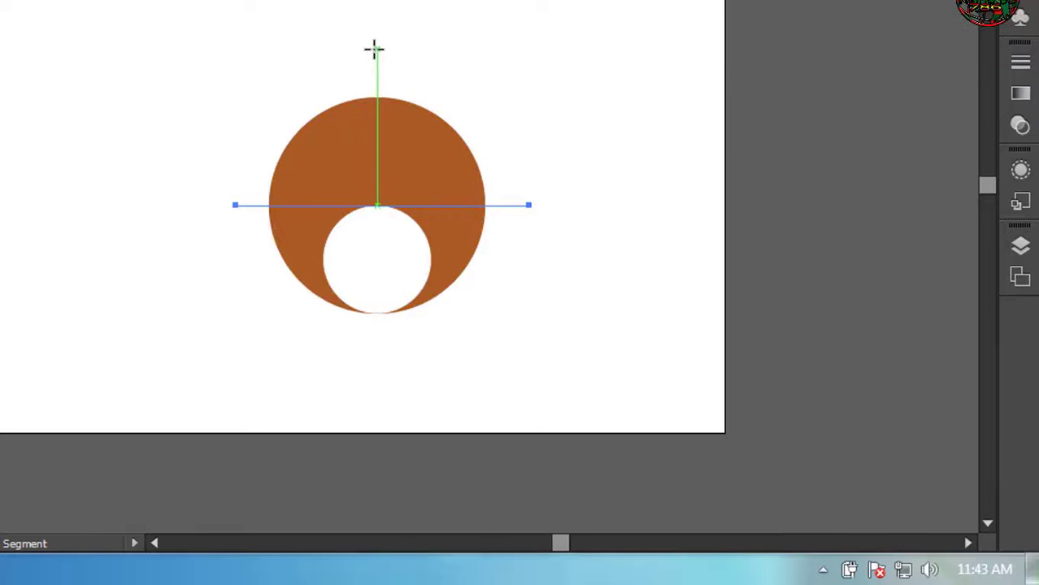
pyautogui.moveTo(376, 47); pyautogui.dragTo(388, 363)
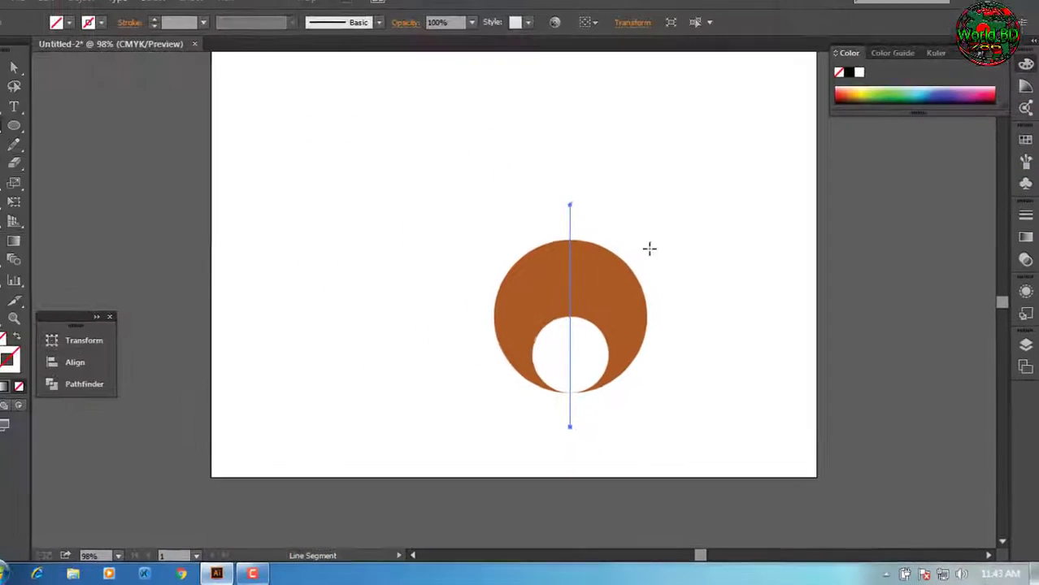
# Step: Give the vertical and the horizontal line a black stroke
pyautogui.click(853, 86)
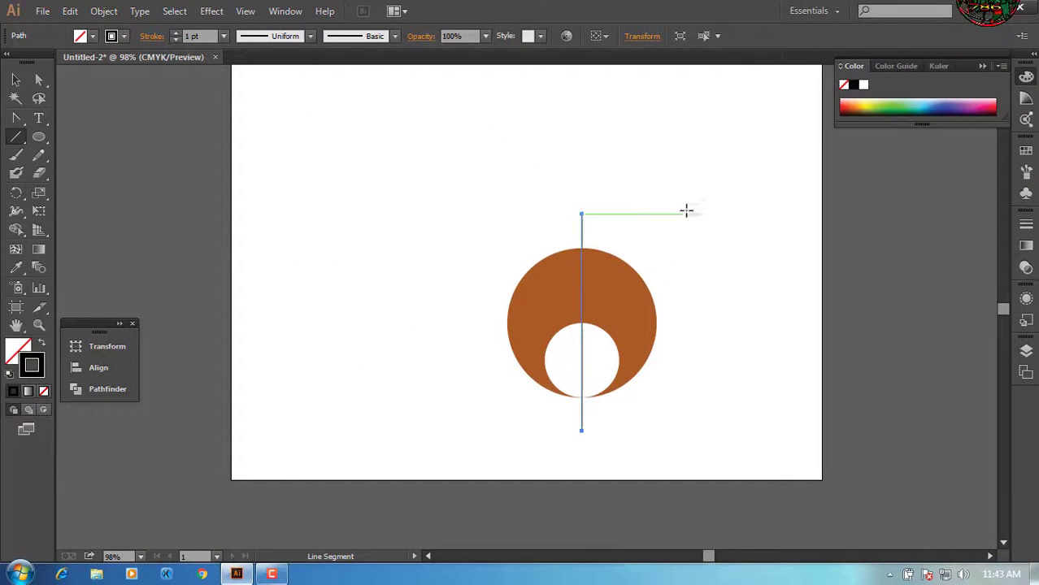
pyautogui.click(15, 80)
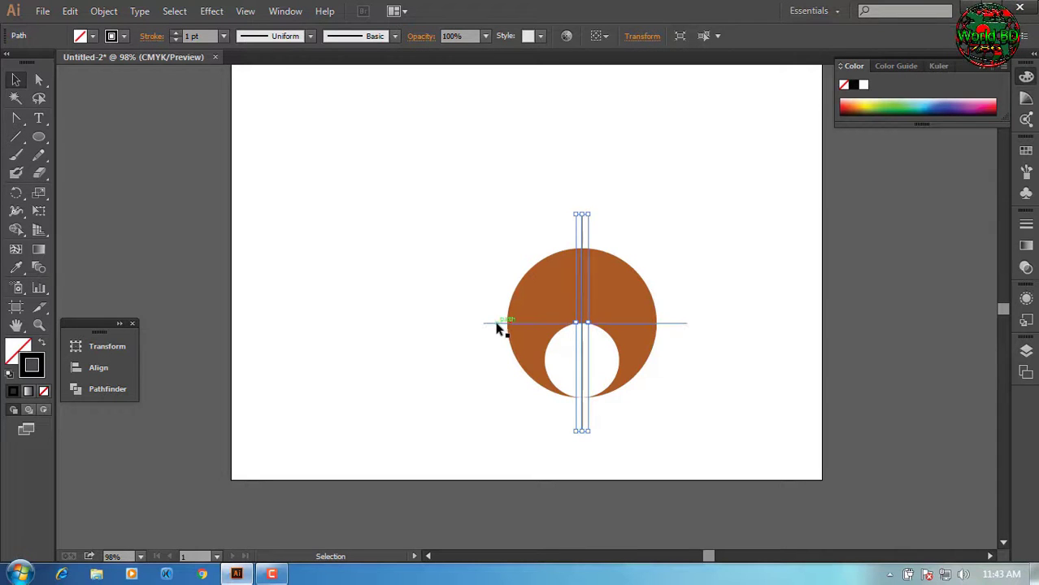
pyautogui.click(497, 325)
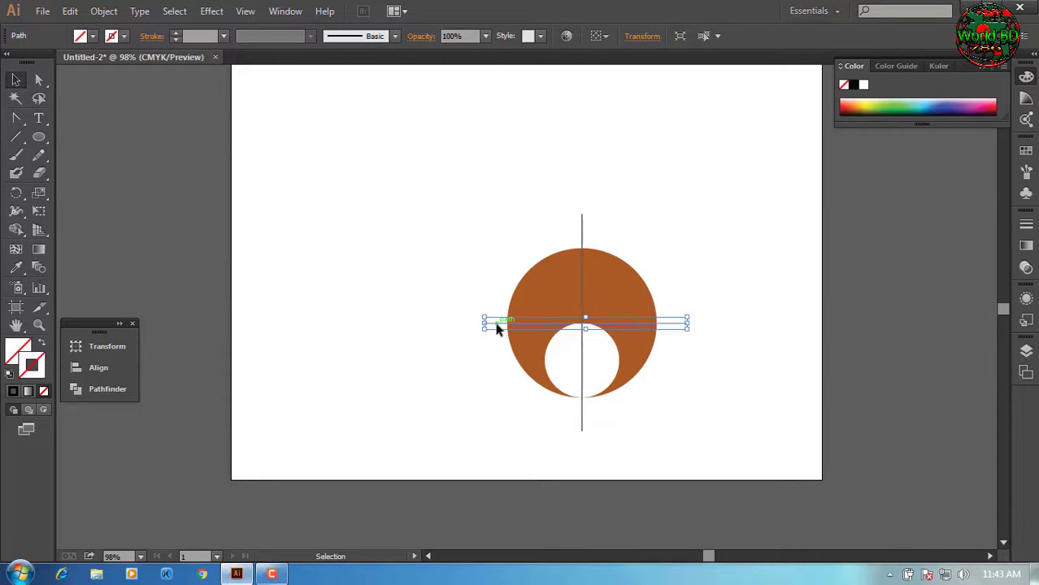
pyautogui.click(851, 85)
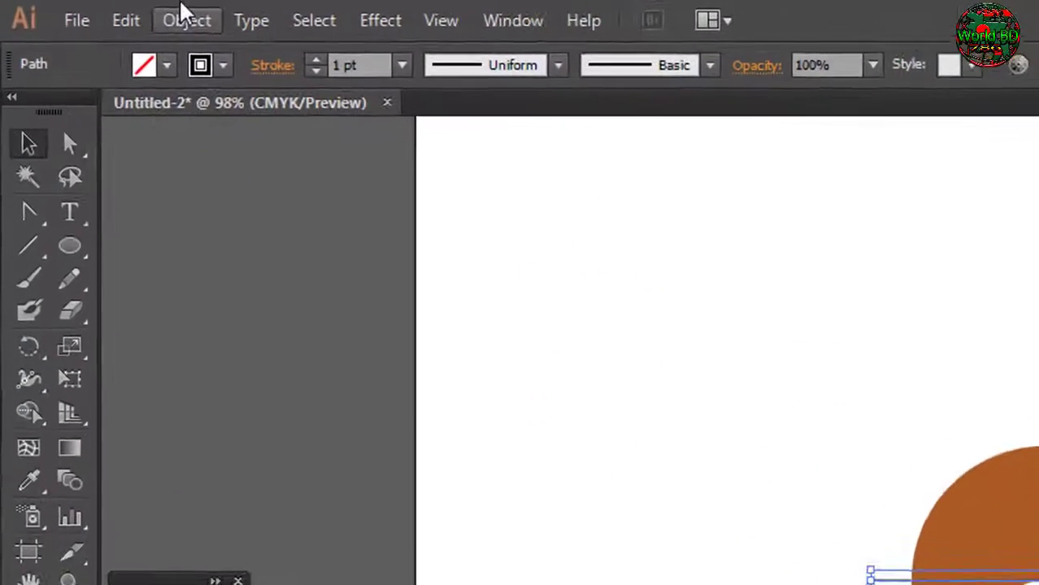
# Step: Cut the orange-brown shape into quarters by applying Divide Objects Below with the horizontal and the vertical line
pyautogui.click(104, 11)
pyautogui.moveTo(307, 569)
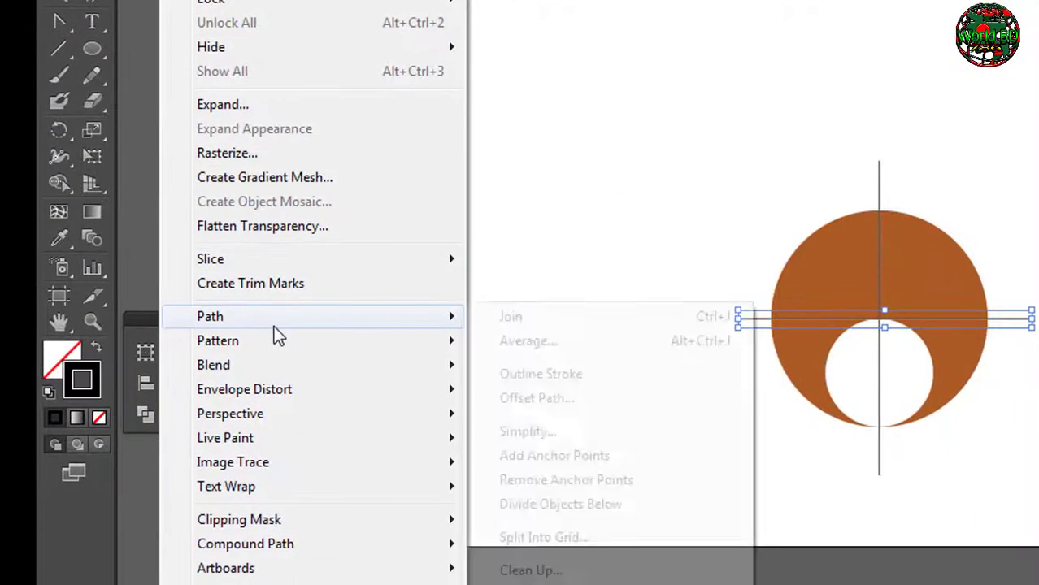
pyautogui.click(634, 504)
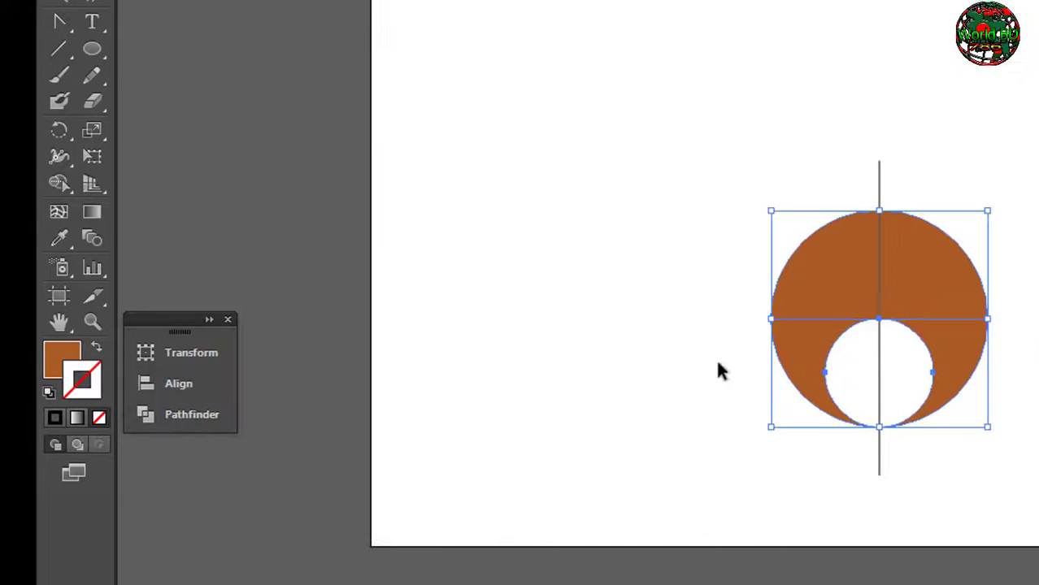
pyautogui.click(877, 184)
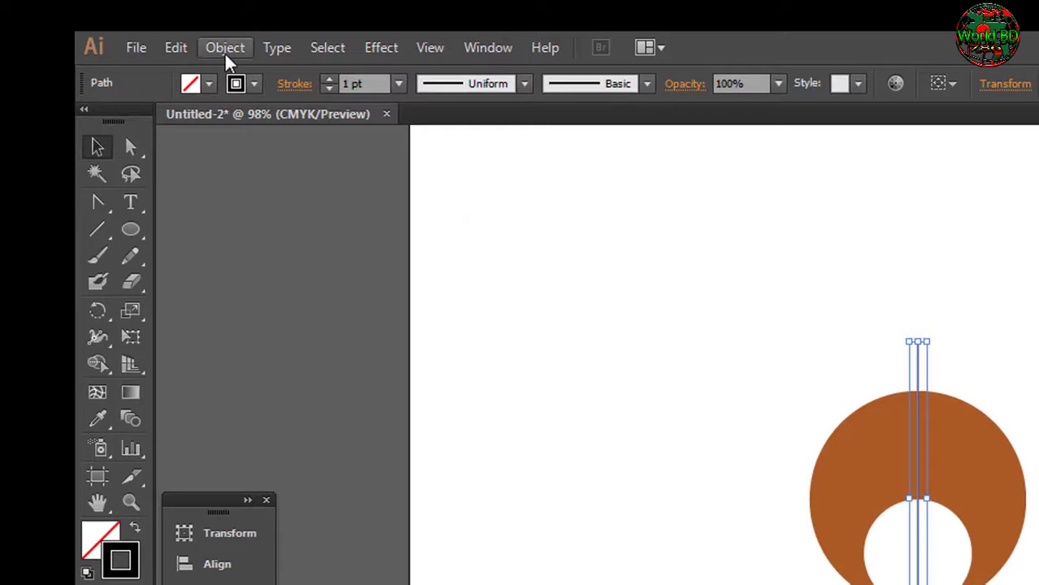
pyautogui.click(217, 15)
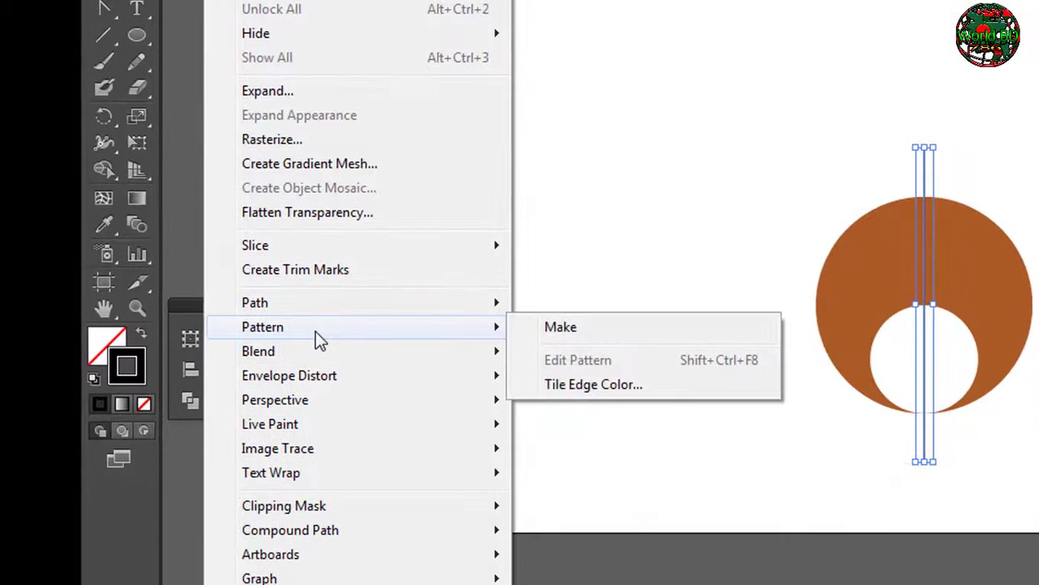
pyautogui.moveTo(331, 372)
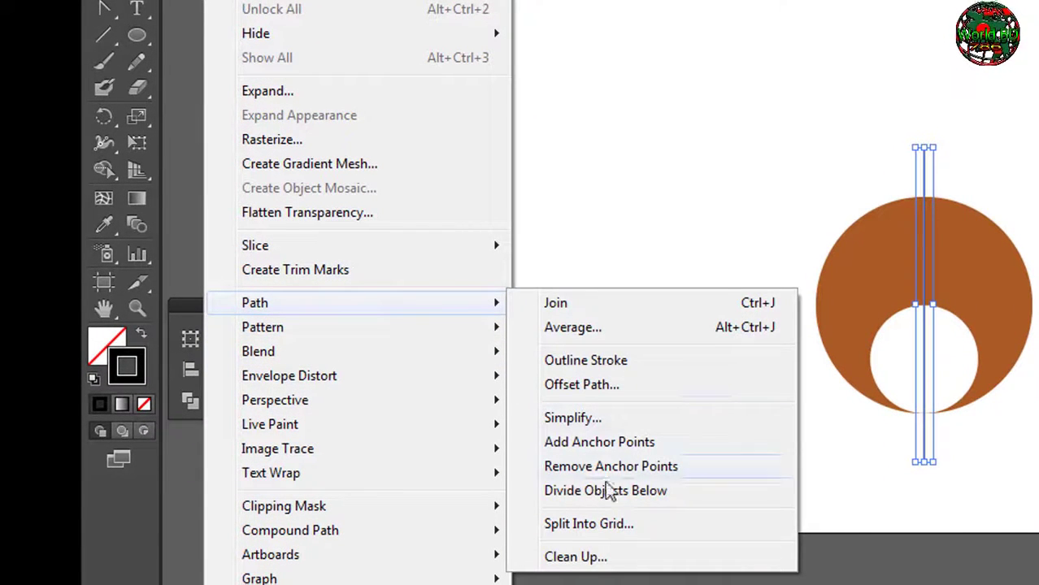
pyautogui.click(614, 490)
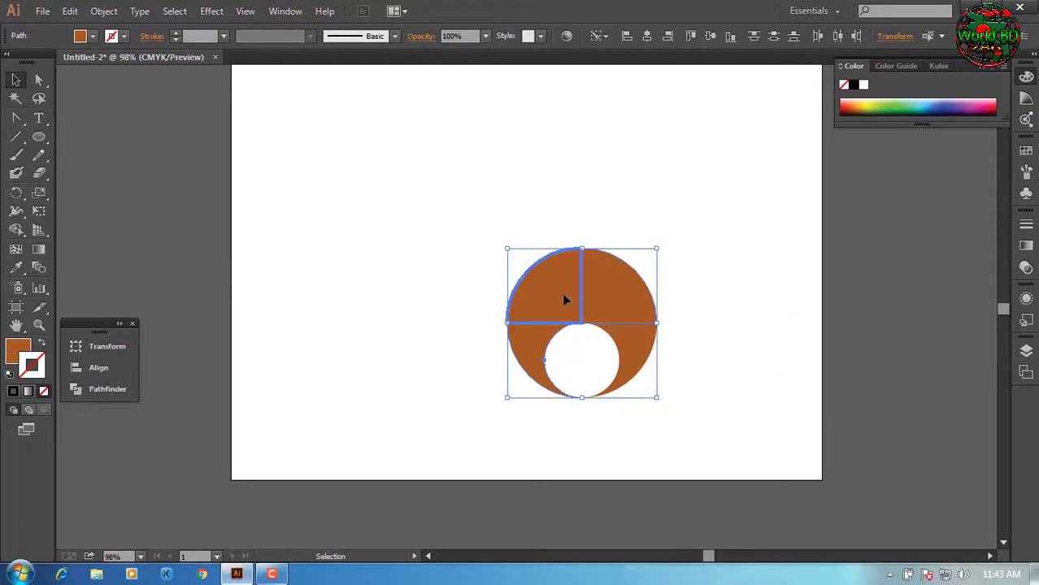
# Step: Delete the lower-right, upper-right and upper-left quarters of the divided shape, keeping only the lower-left piece
pyautogui.click(41, 83)
pyautogui.click(638, 355)
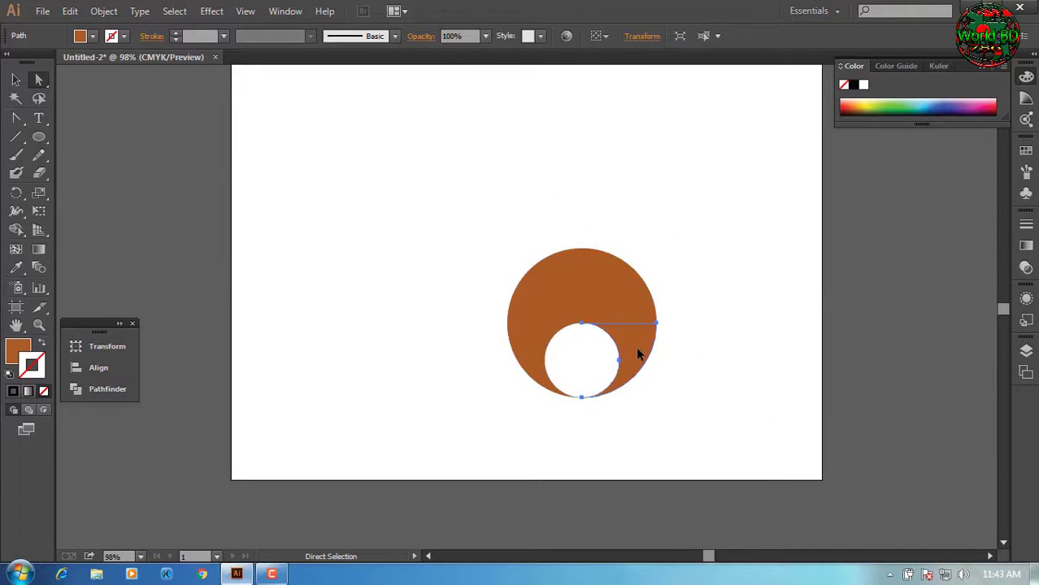
pyautogui.press('Delete')
pyautogui.click(624, 304)
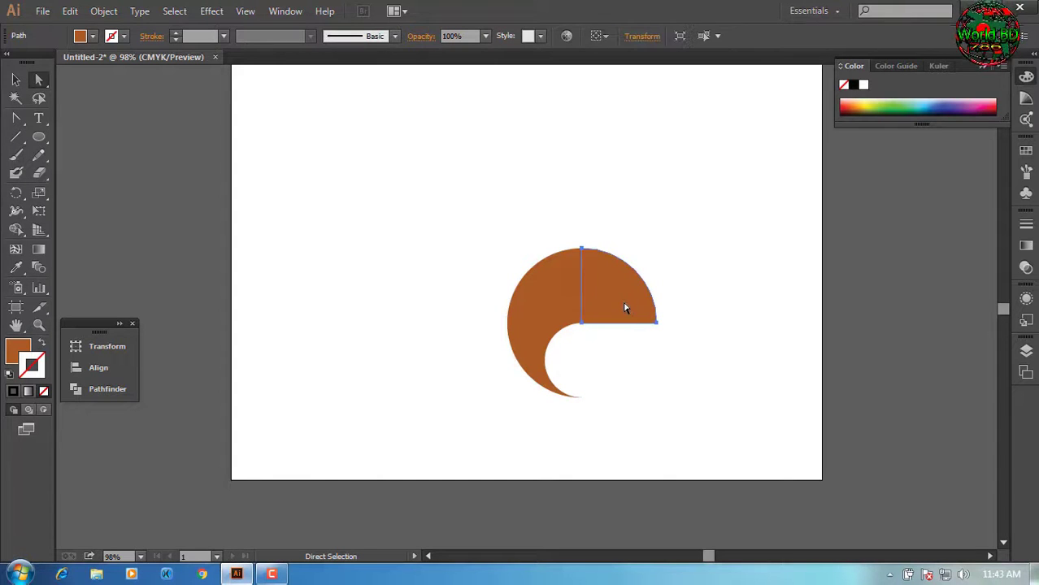
pyautogui.press('Delete')
pyautogui.click(562, 284)
pyautogui.press('Delete')
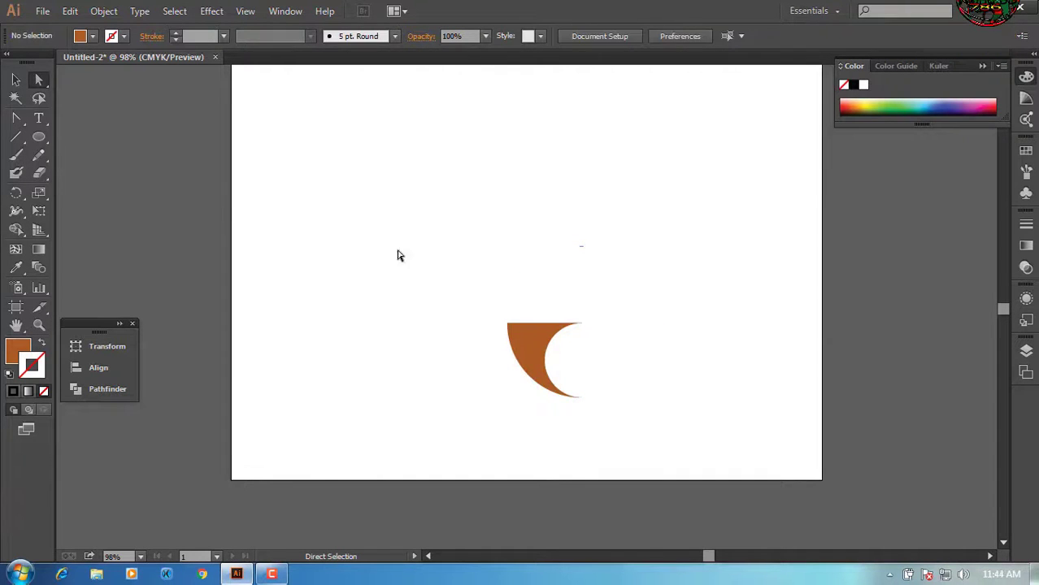
# Step: Create a 100 pt by 100 pt circle just above the remaining curved piece
pyautogui.click(549, 241)
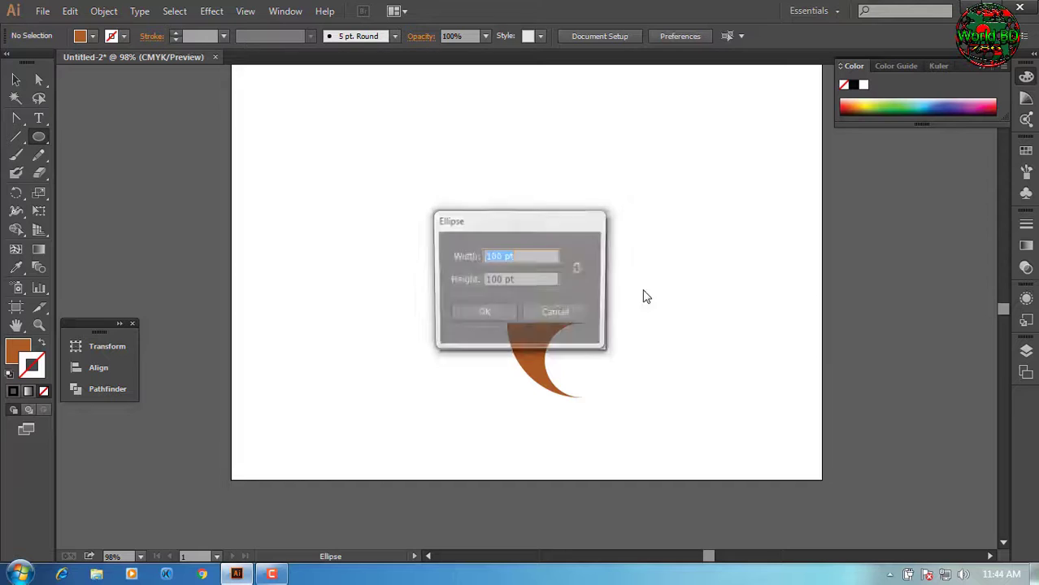
pyautogui.click(476, 320)
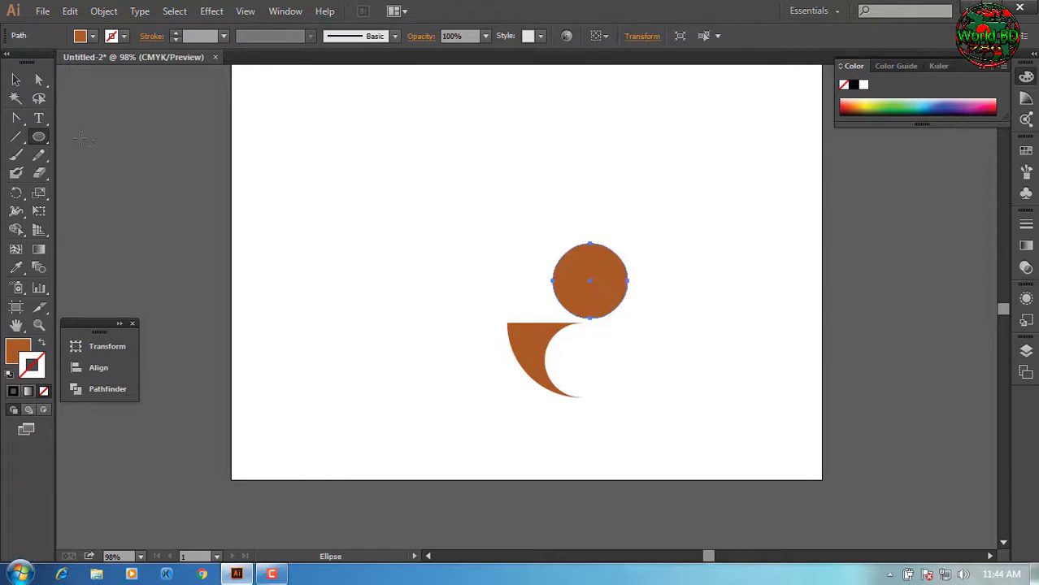
pyautogui.click(17, 81)
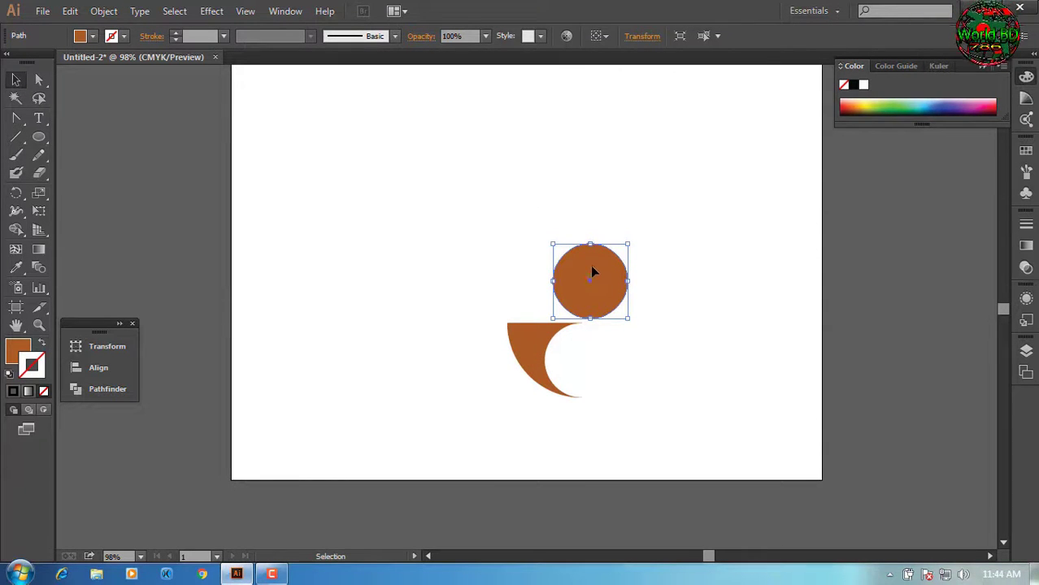
# Step: Fit the circle into the hollow of the curved piece and delete the curved piece's upper-right anchor point
pyautogui.moveTo(591, 269); pyautogui.dragTo(582, 351)
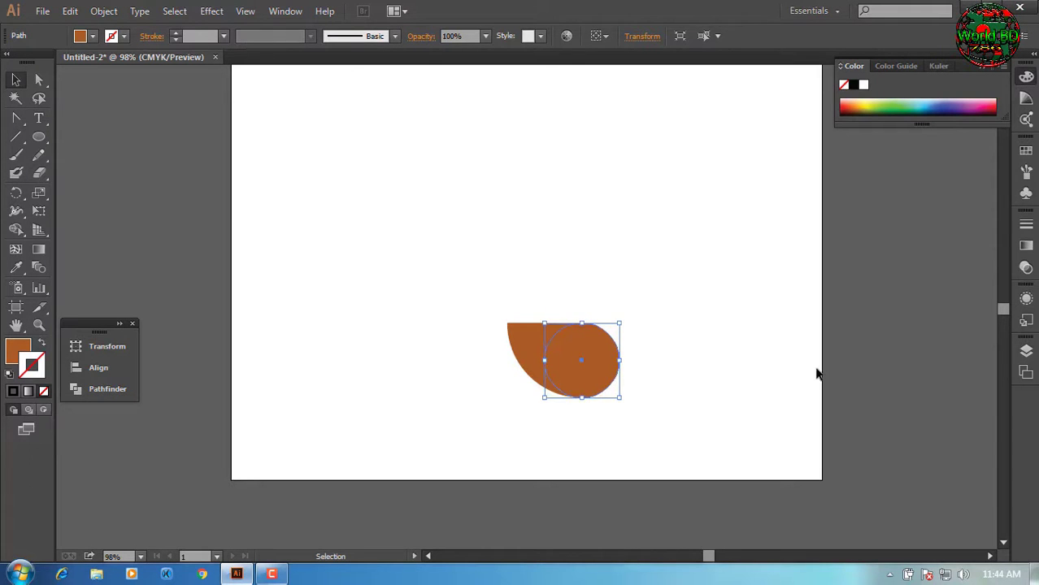
pyautogui.click(753, 362)
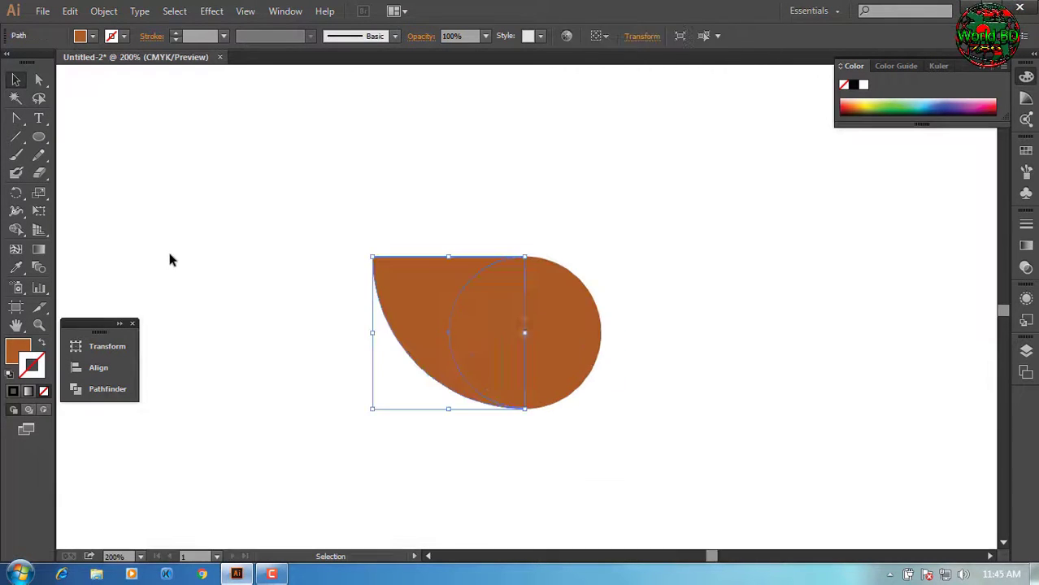
pyautogui.moveTo(17, 126); pyautogui.dragTo(100, 151)
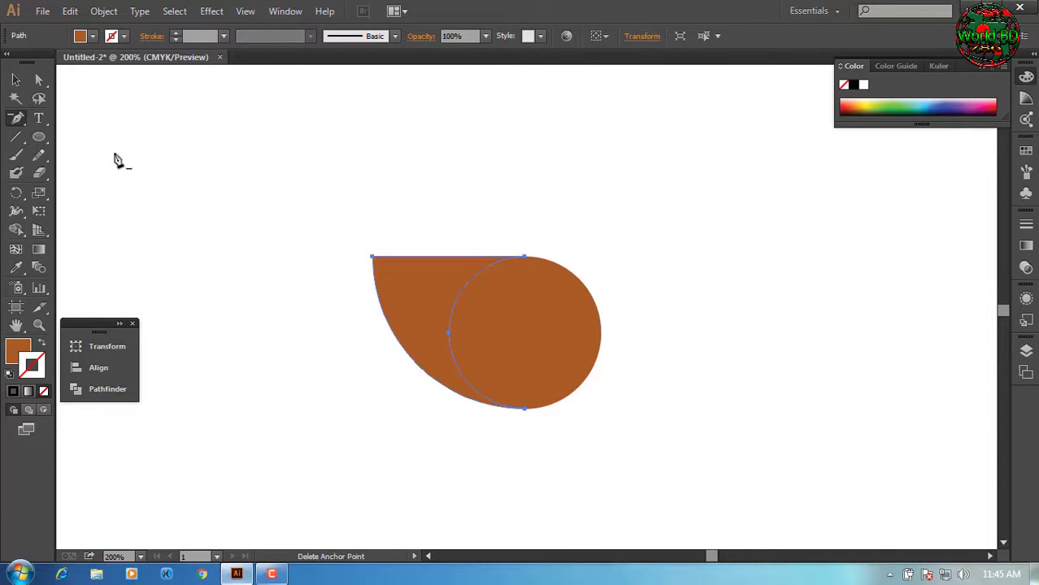
pyautogui.click(525, 258)
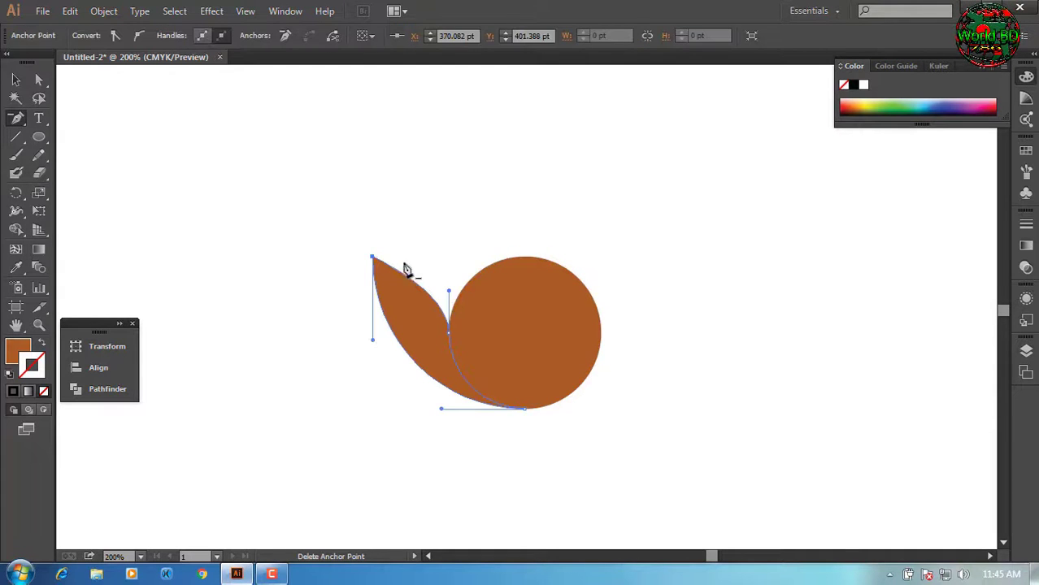
# Step: Extend the upward handle of the leaf's inner anchor point to round the leaf's upper edge
pyautogui.press('alt')
pyautogui.moveTo(18, 119); pyautogui.dragTo(65, 118)
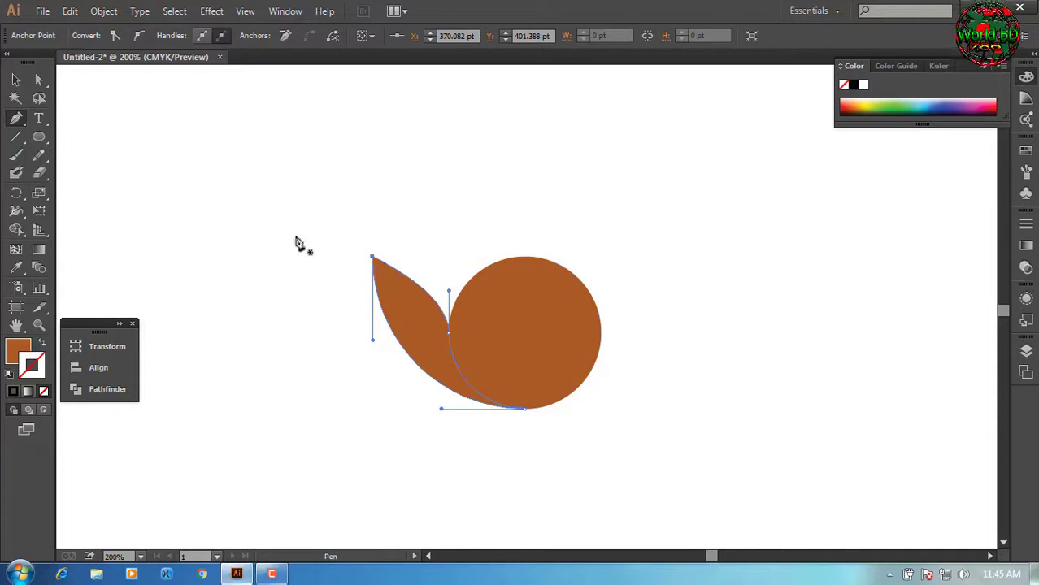
pyautogui.moveTo(449, 291); pyautogui.dragTo(451, 266)
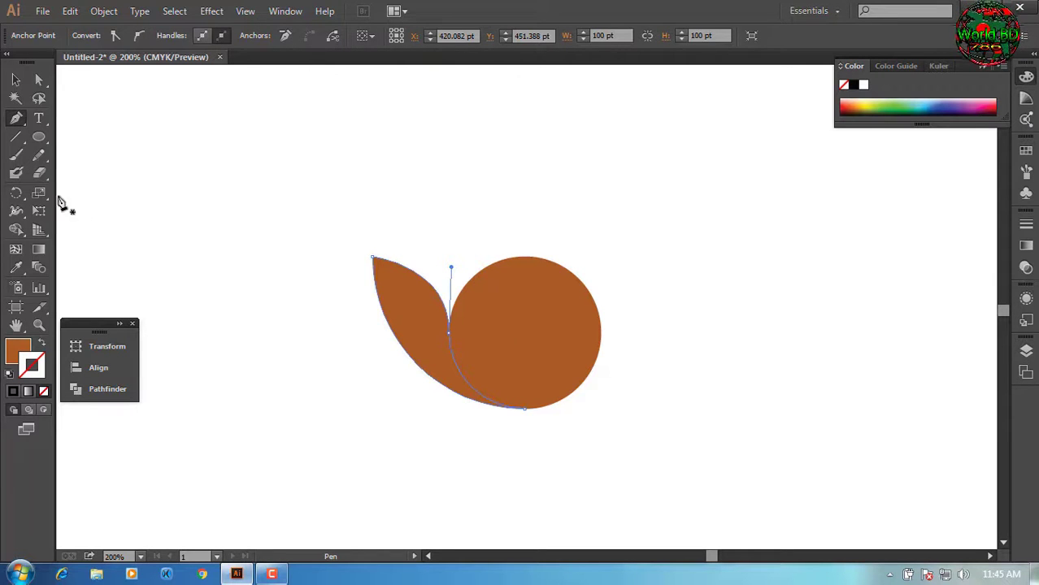
# Step: Rotate a copy of the leaf slightly clockwise about the circle's center, keeping the original
pyautogui.click(15, 193)
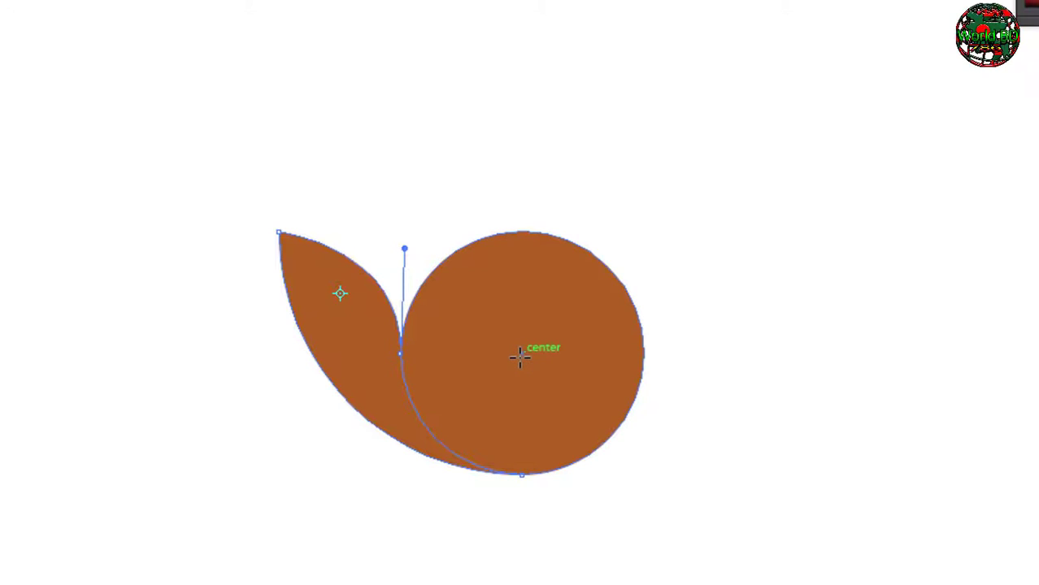
pyautogui.click(520, 355)
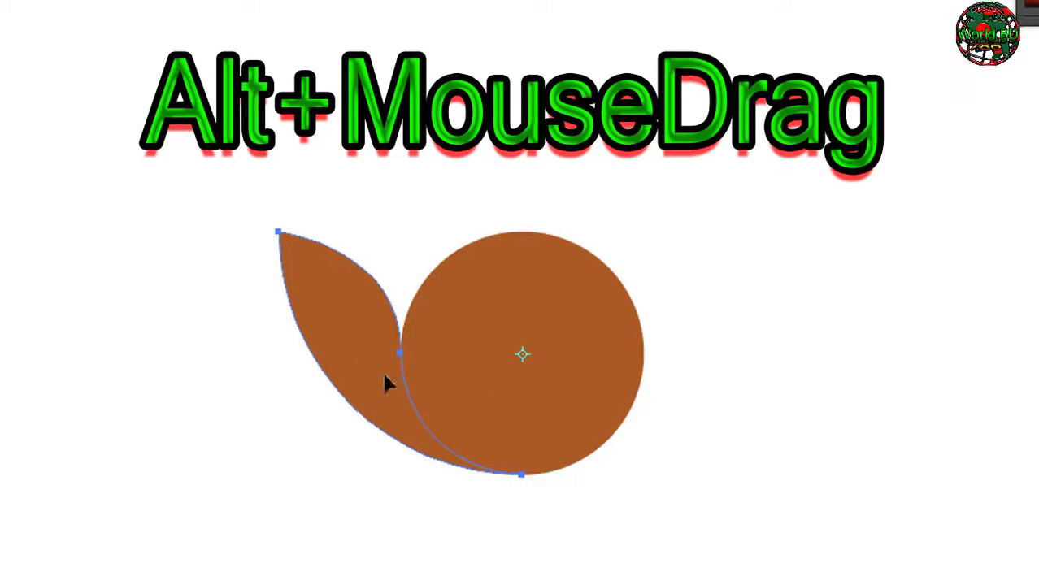
pyautogui.moveTo(353, 343); pyautogui.dragTo(382, 322)
pyautogui.press('v')
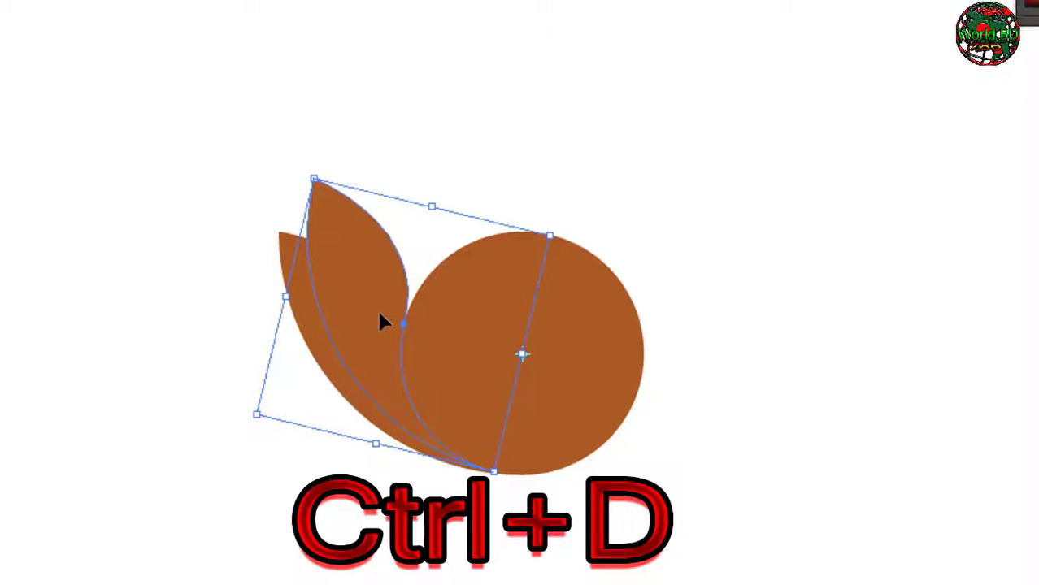
# Step: Repeat the rotated copy three more times to fan out the leaves, and delete the circle
pyautogui.hotkey('ctrl', 'd')
pyautogui.hotkey('ctrl', 'd')
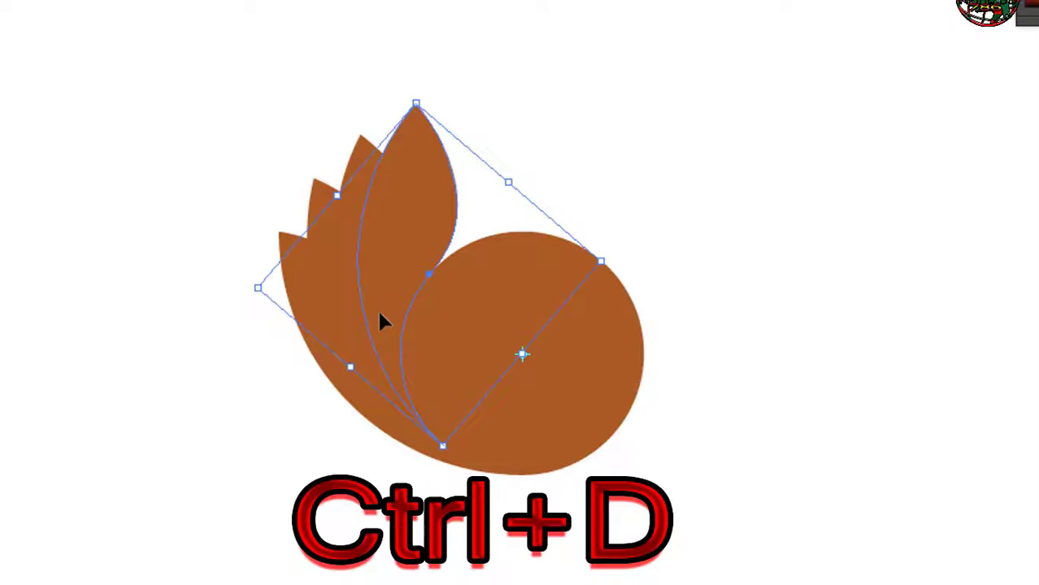
pyautogui.hotkey('ctrl', 'd')
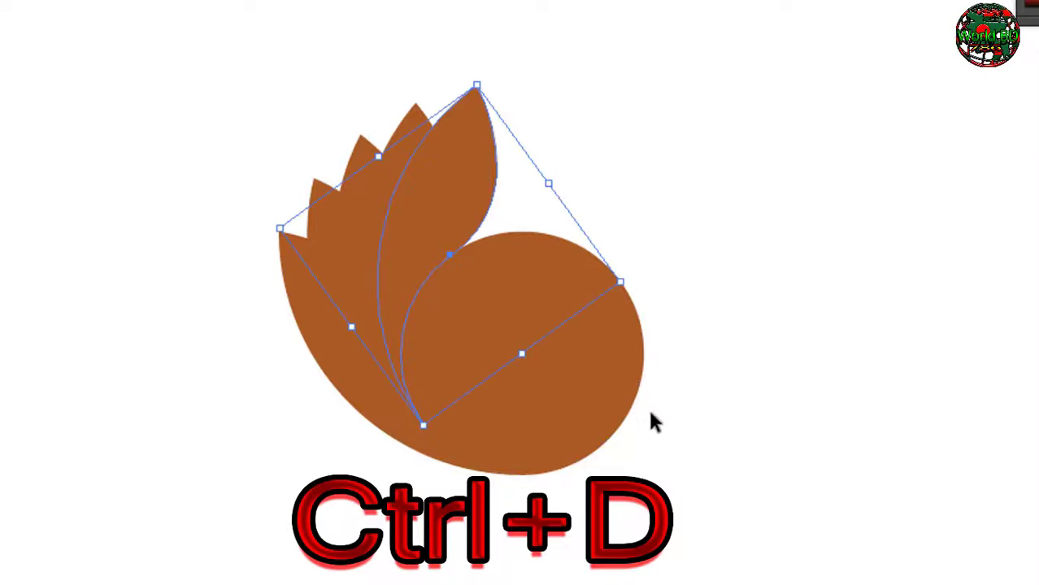
pyautogui.click(602, 405)
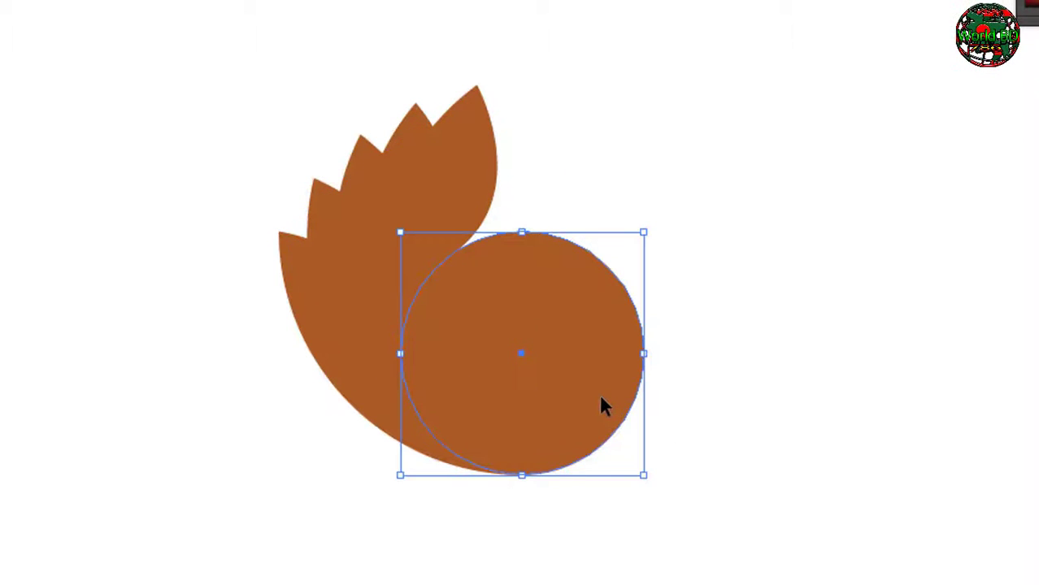
pyautogui.press('Delete')
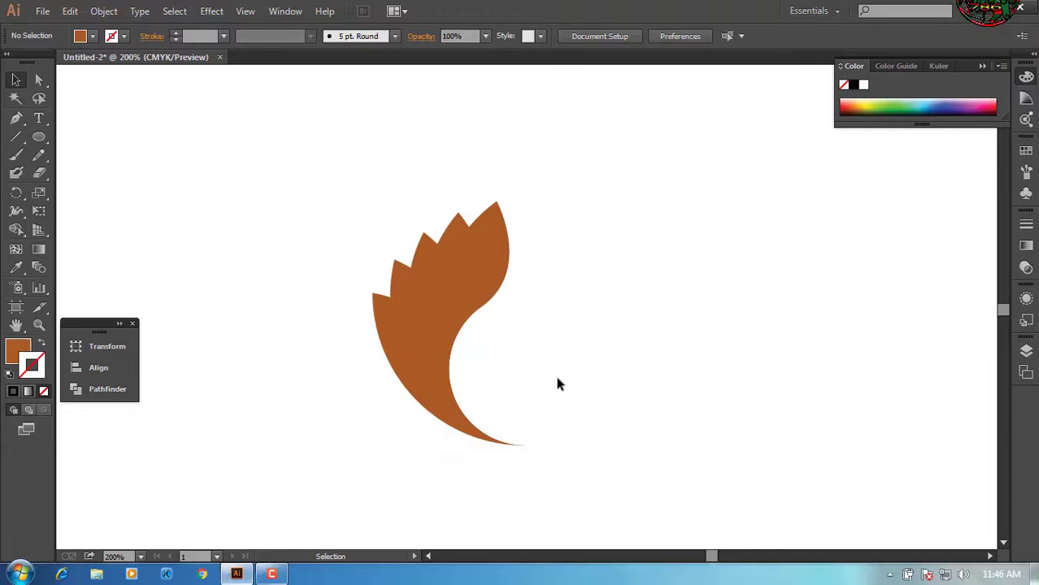
# Step: Split all overlapping leaves with the Pathfinder Divide operation and ungroup the resulting pieces
pyautogui.moveTo(280, 155); pyautogui.dragTo(630, 491)
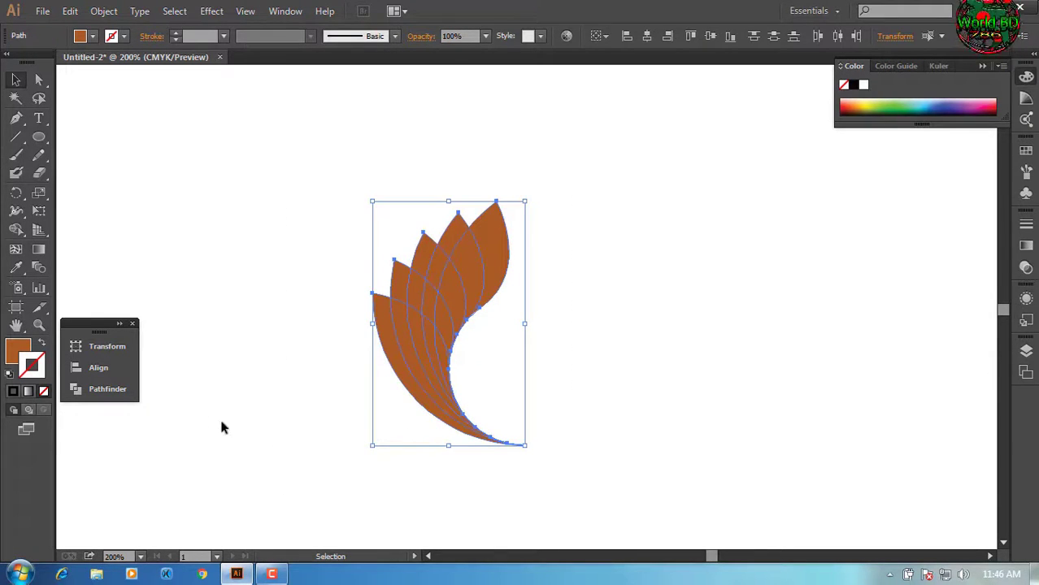
pyautogui.click(128, 389)
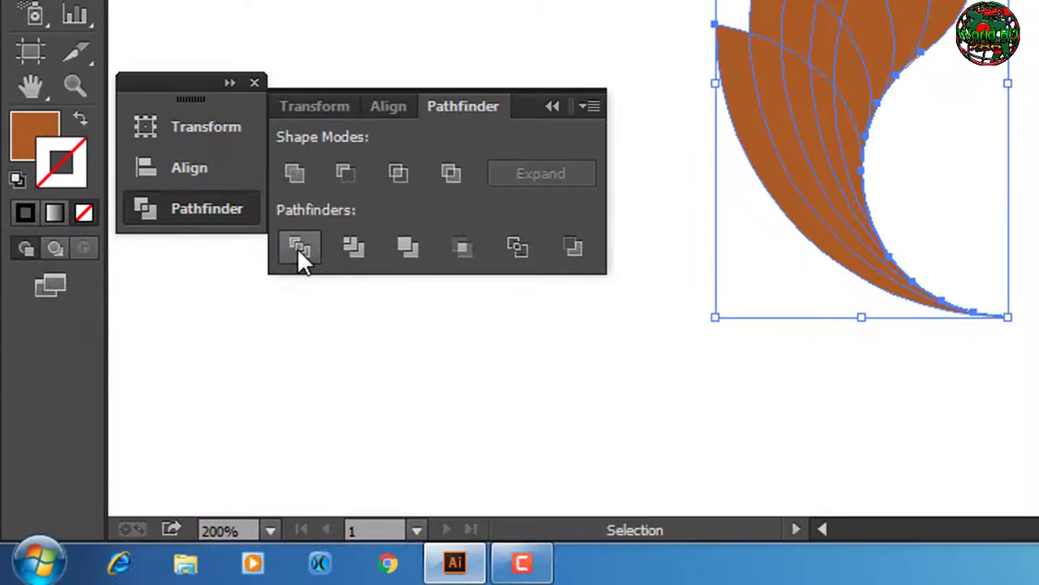
pyautogui.click(257, 296)
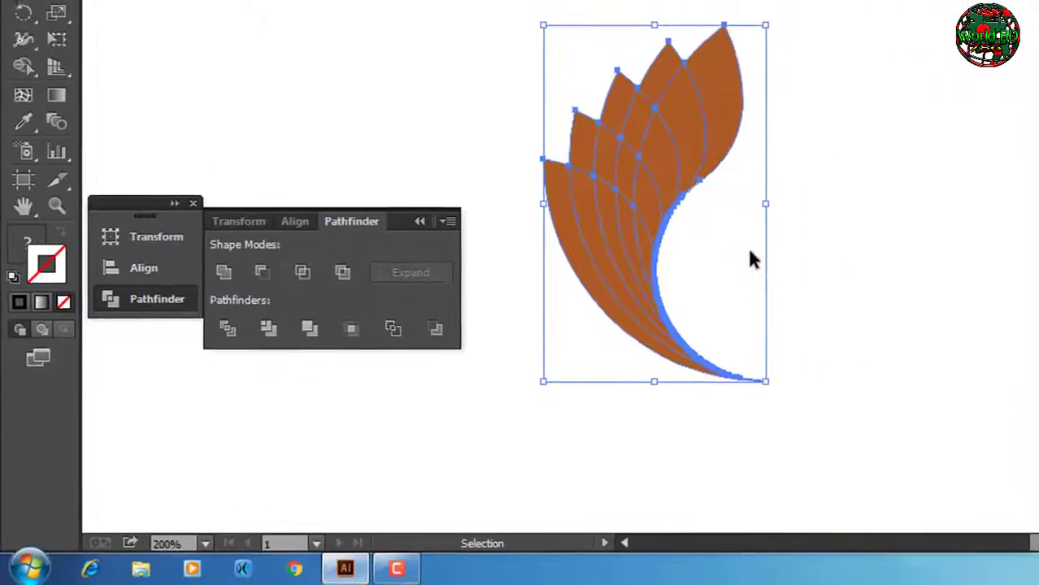
pyautogui.rightClick(777, 117)
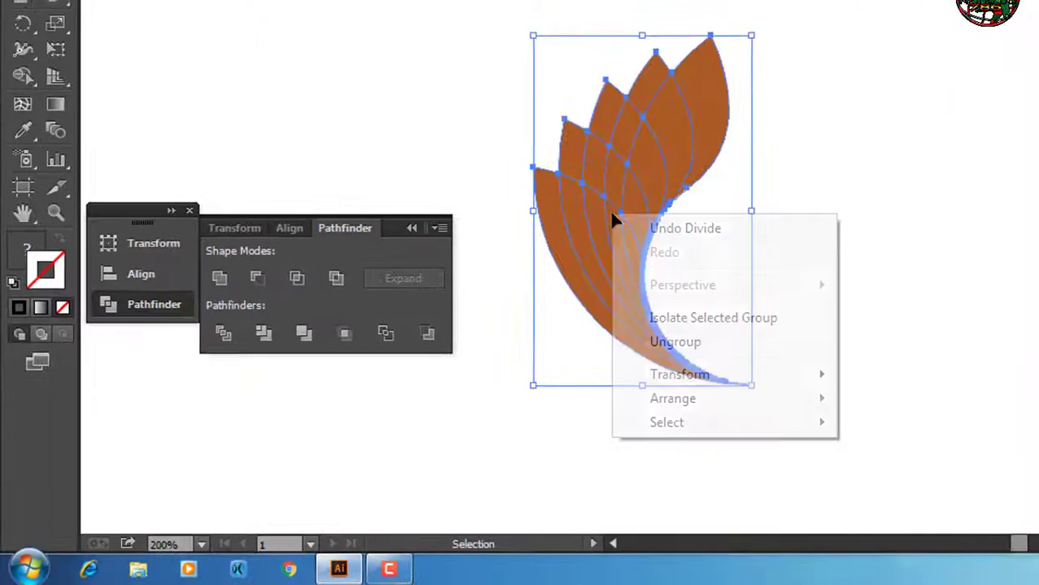
pyautogui.click(653, 341)
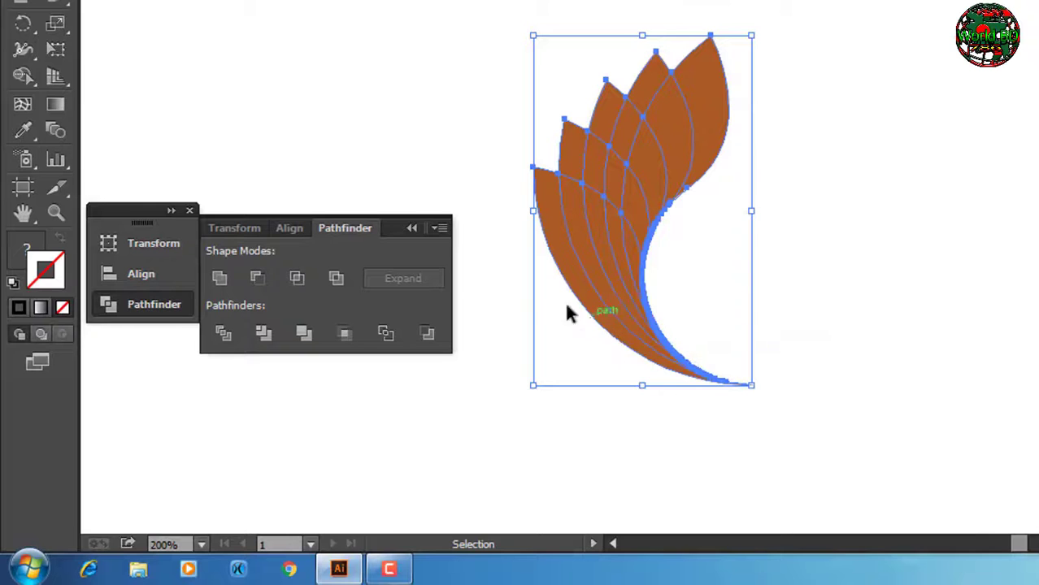
pyautogui.click(384, 252)
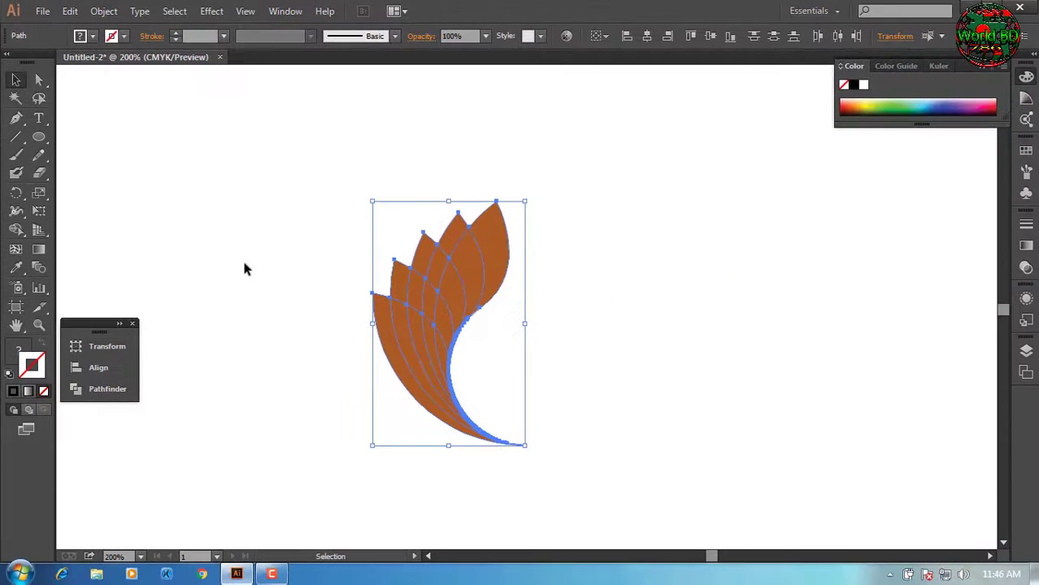
# Step: Deselect the divided artwork and directly select only the outermost strip of the lowest leaf
pyautogui.click(40, 81)
pyautogui.click(192, 220)
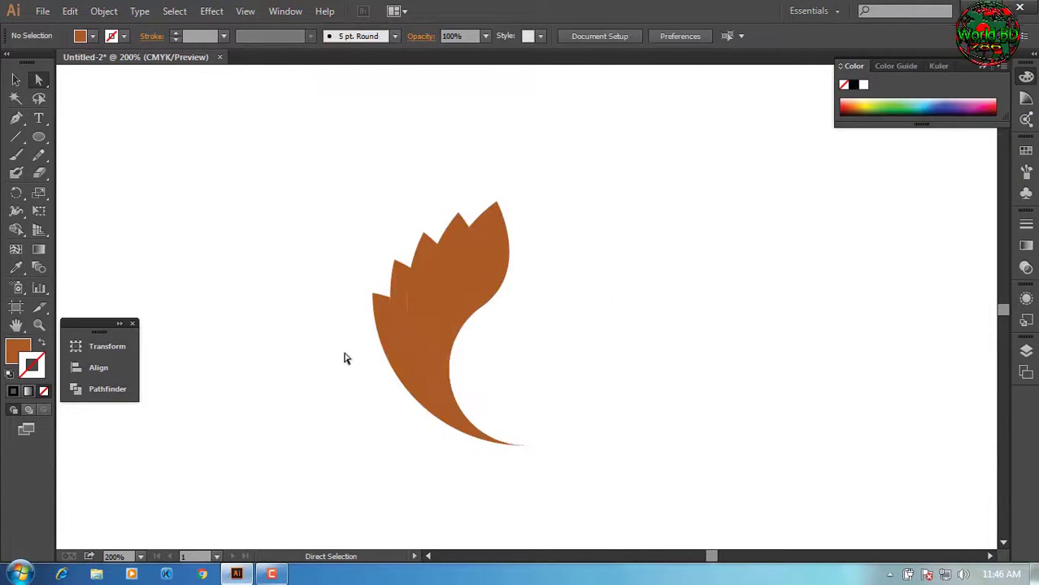
pyautogui.click(410, 388)
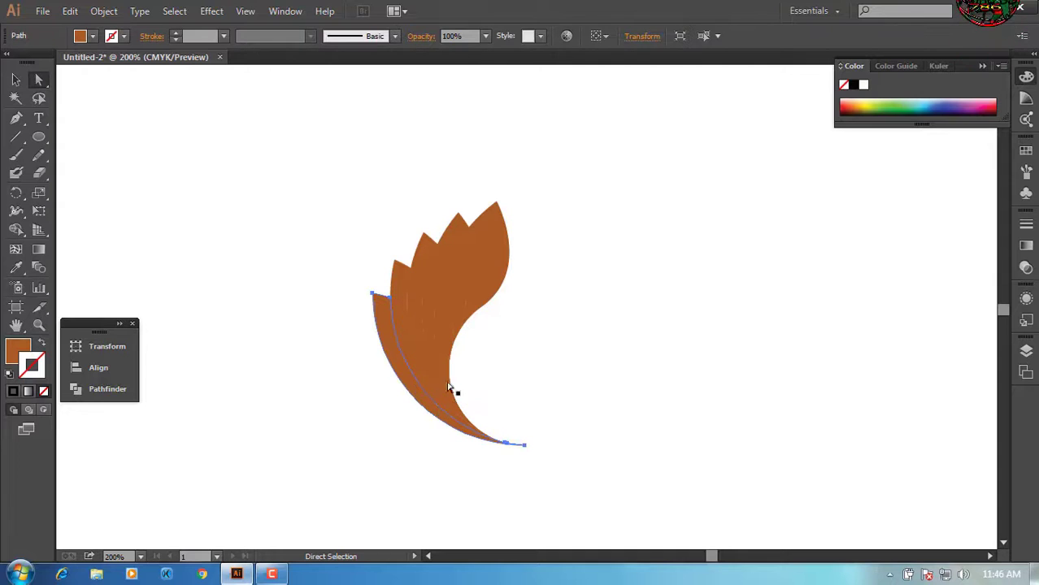
pyautogui.click(895, 66)
pyautogui.click(998, 87)
pyautogui.click(890, 275)
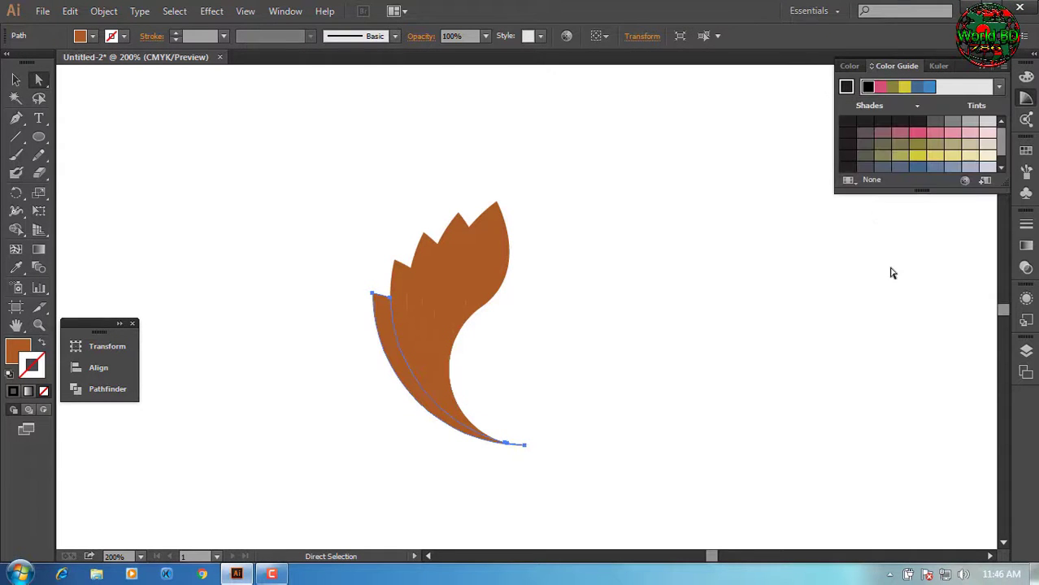
pyautogui.click(865, 133)
pyautogui.click(44, 391)
# Step: Fill the lowest leaf's outermost strip with muted green and its second strip with dark grey from the Color Guide
pyautogui.click(18, 352)
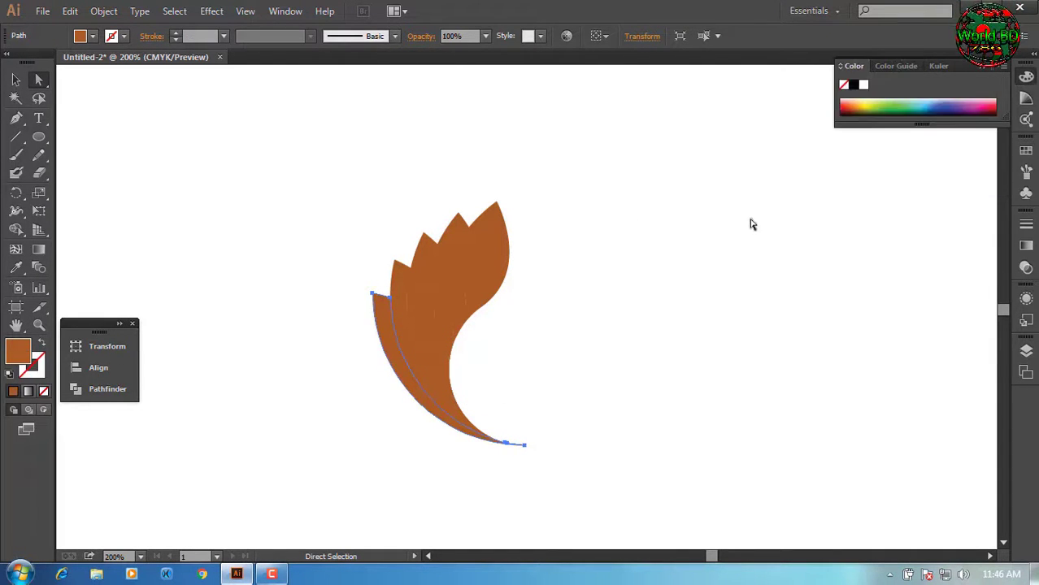
pyautogui.click(896, 65)
pyautogui.click(400, 333)
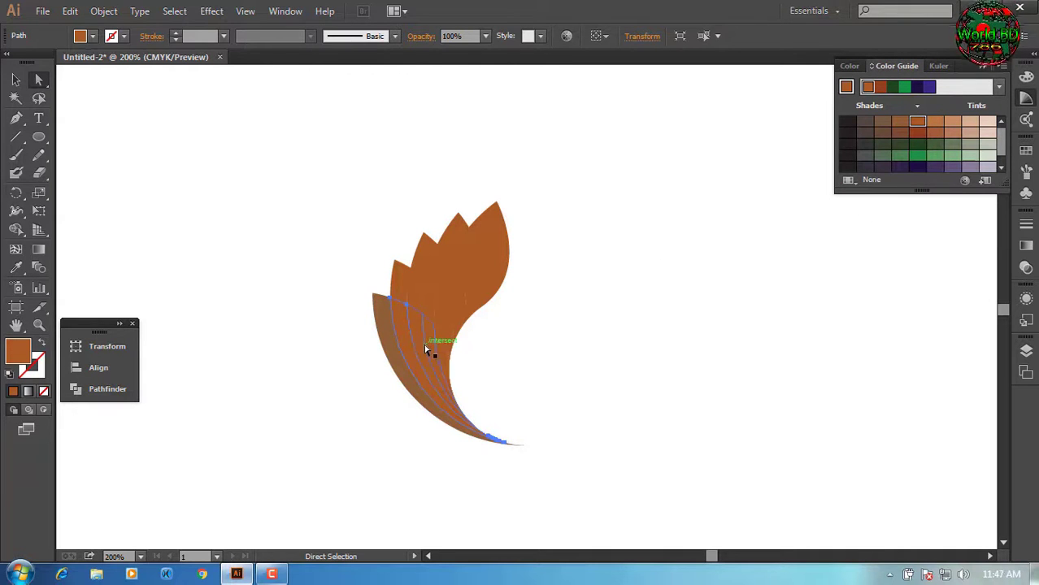
pyautogui.click(416, 348)
pyautogui.click(866, 155)
pyautogui.click(405, 362)
pyautogui.click(434, 366)
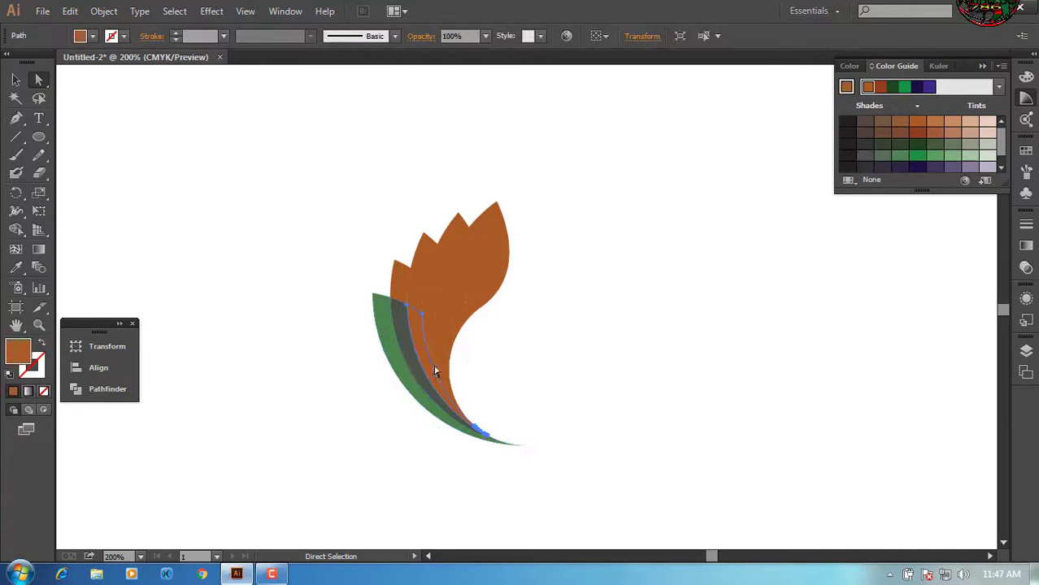
# Step: Fill the lowest leaf's second strip with bright green and the three inner strips with successively lighter greens
pyautogui.click(419, 366)
pyautogui.click(917, 155)
pyautogui.click(429, 349)
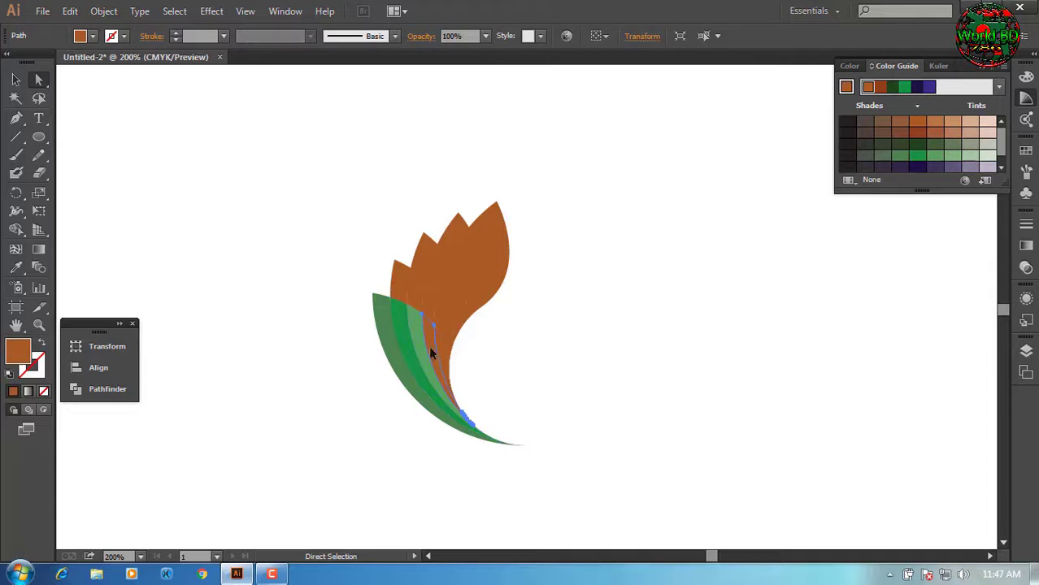
pyautogui.click(953, 155)
pyautogui.click(441, 363)
pyautogui.click(969, 155)
# Step: Choose a harmony rule with red and teal, and fill the second leaf's strips with reds that lighten toward the inner edge
pyautogui.click(399, 292)
pyautogui.click(998, 86)
pyautogui.click(883, 296)
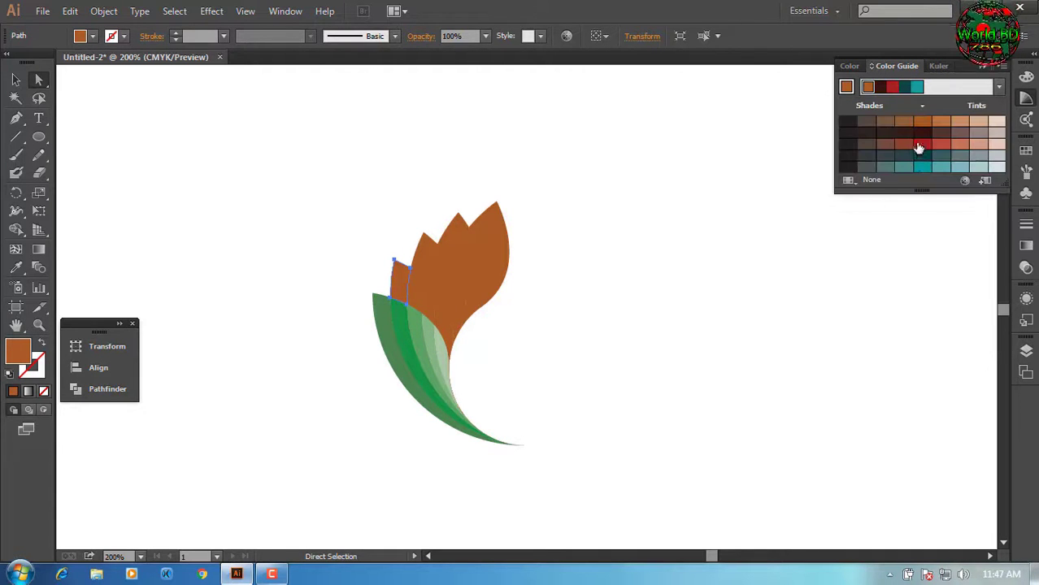
pyautogui.click(920, 145)
pyautogui.click(430, 301)
pyautogui.click(960, 145)
pyautogui.click(441, 315)
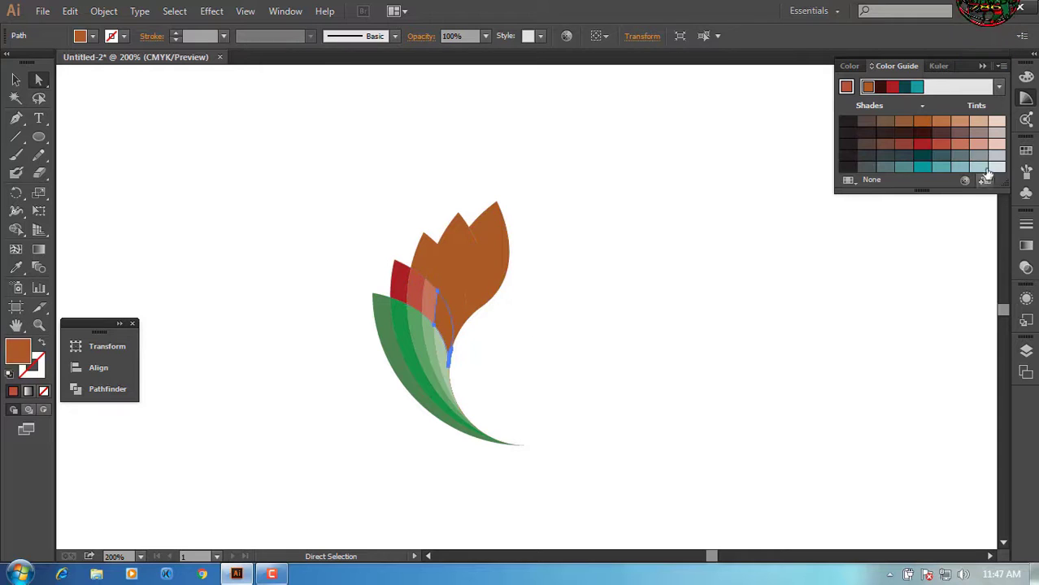
pyautogui.click(978, 144)
pyautogui.click(586, 240)
# Step: Choose a harmony rule with yellow, green, blue and magenta, and fill the third leaf's strips from magenta to light pink
pyautogui.click(917, 86)
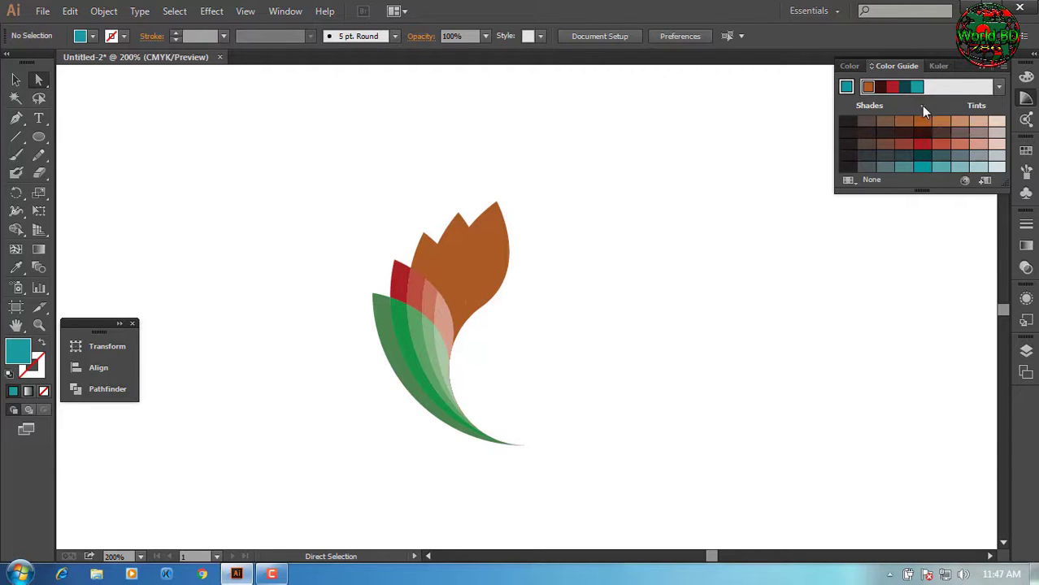
pyautogui.click(999, 87)
pyautogui.click(882, 332)
pyautogui.click(439, 256)
pyautogui.click(921, 167)
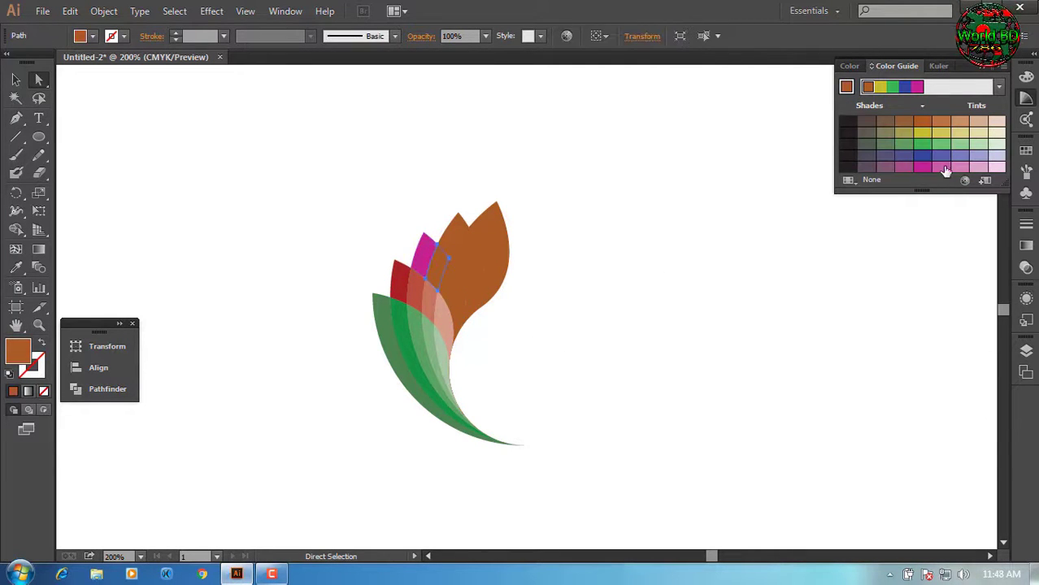
pyautogui.click(945, 170)
# Step: Fill the fourth leaf's outer strip with muted green and its inner strip with bright green
pyautogui.click(454, 227)
pyautogui.click(920, 147)
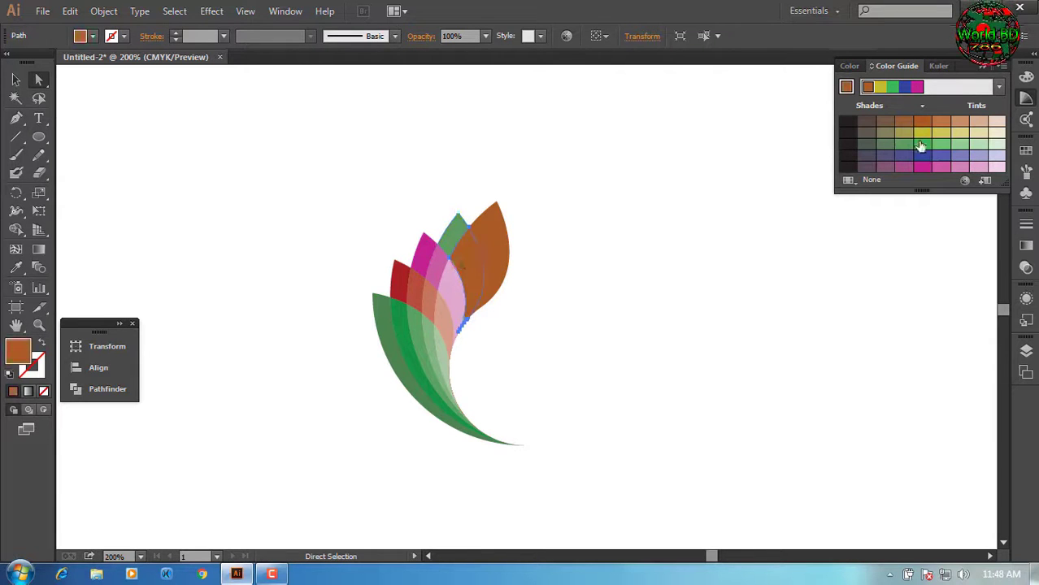
pyautogui.click(920, 147)
# Step: Try yellow, orange, green, pink and magenta fills on the topmost leaf
pyautogui.click(495, 259)
pyautogui.click(922, 133)
pyautogui.click(941, 135)
pyautogui.click(906, 135)
pyautogui.click(922, 122)
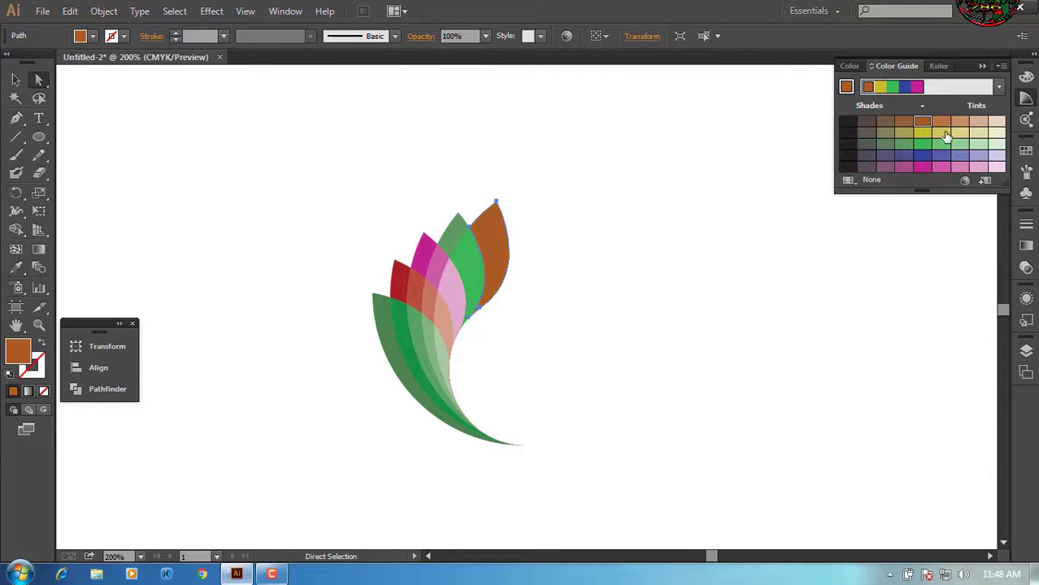
pyautogui.click(979, 145)
pyautogui.click(921, 145)
pyautogui.click(921, 167)
pyautogui.click(941, 167)
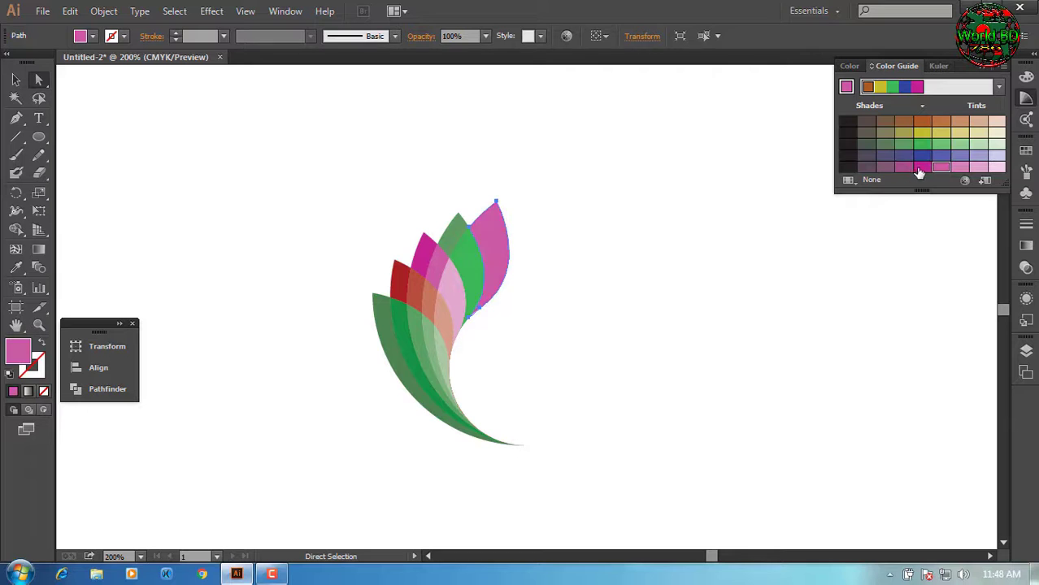
pyautogui.click(921, 169)
pyautogui.click(903, 169)
pyautogui.click(922, 168)
# Step: Fill the topmost leaf with a linear gradient preset that fades from blue to transparent
pyautogui.click(1026, 246)
pyautogui.click(853, 237)
pyautogui.click(776, 312)
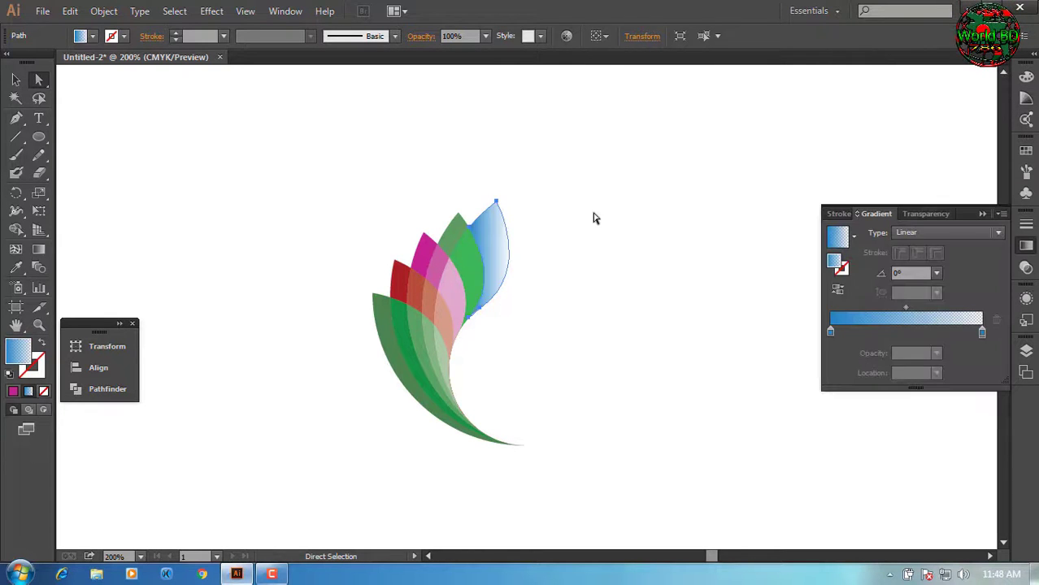
pyautogui.click(595, 218)
pyautogui.click(500, 243)
pyautogui.click(853, 239)
pyautogui.click(819, 314)
# Step: Set the end color stop of the topmost leaf's gradient to magenta
pyautogui.click(982, 334)
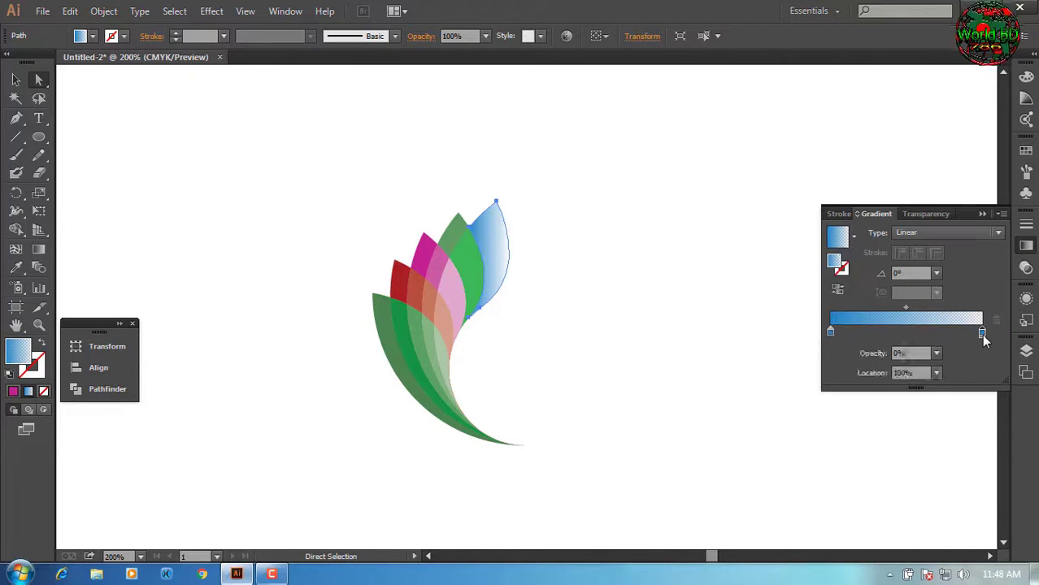
pyautogui.doubleClick(982, 334)
pyautogui.click(879, 379)
pyautogui.click(944, 379)
pyautogui.click(912, 379)
pyautogui.click(880, 379)
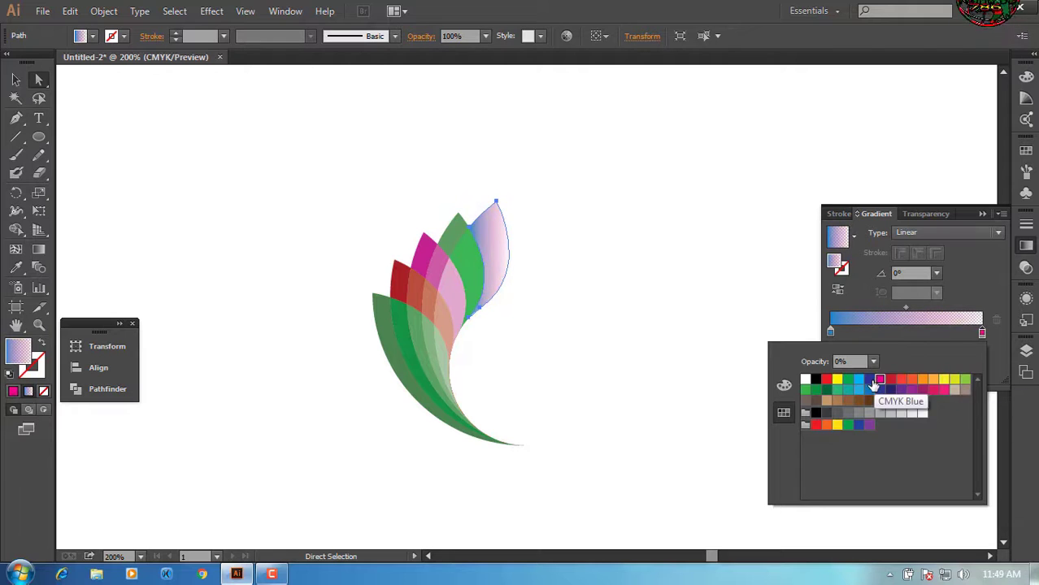
pyautogui.click(70, 167)
pyautogui.click(449, 284)
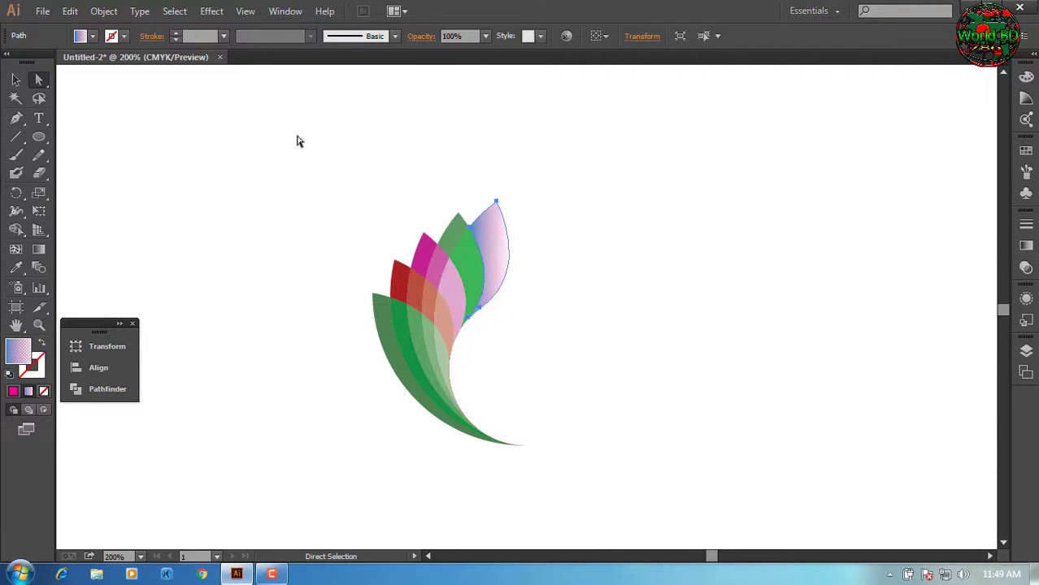
# Step: Group all the leaf strips and paste a copy of the group
pyautogui.moveTo(297, 141); pyautogui.dragTo(595, 473)
pyautogui.rightClick(449, 316)
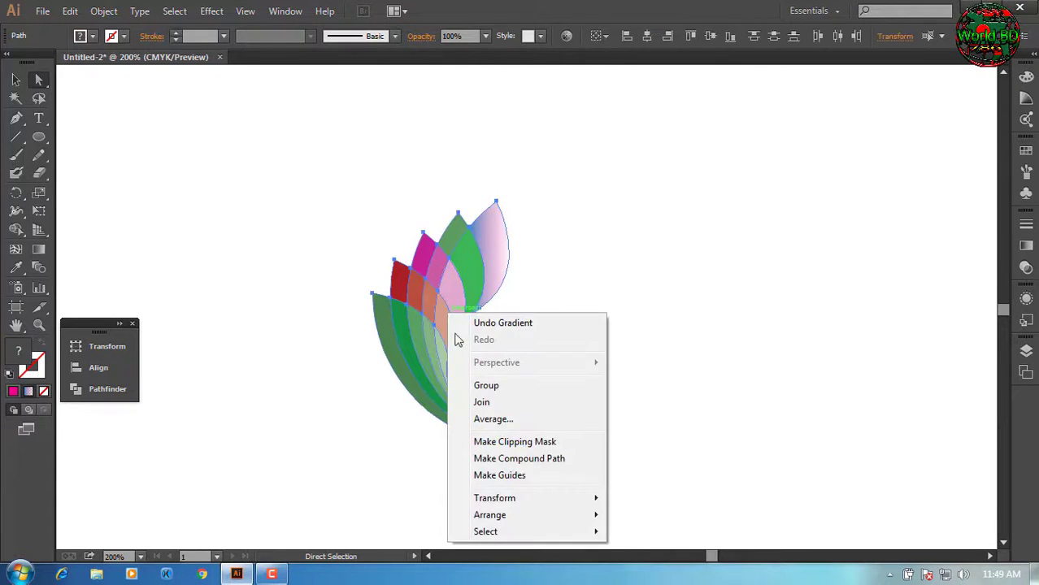
pyautogui.click(489, 386)
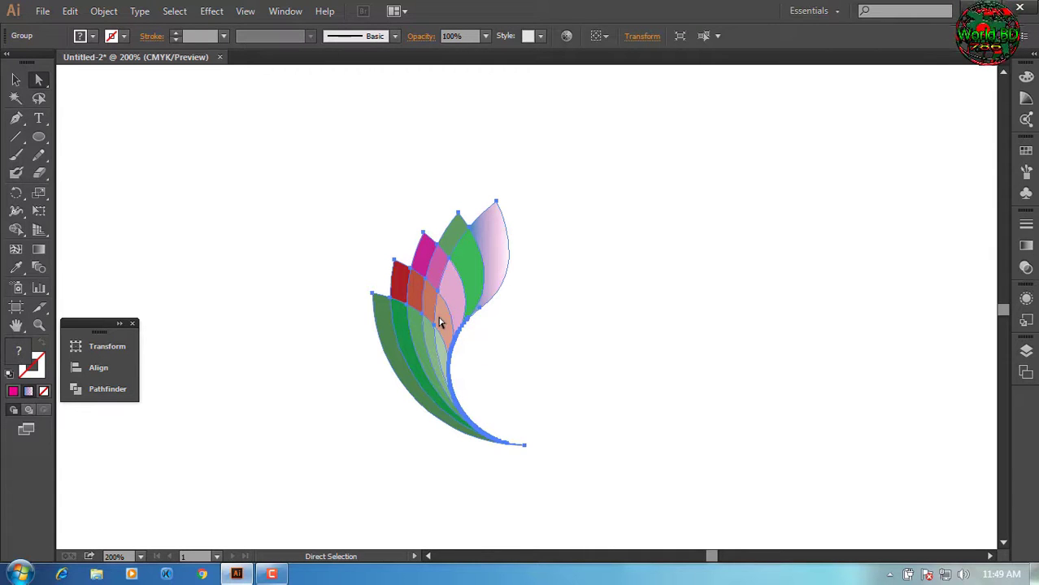
pyautogui.hotkey('ctrl', 'c')
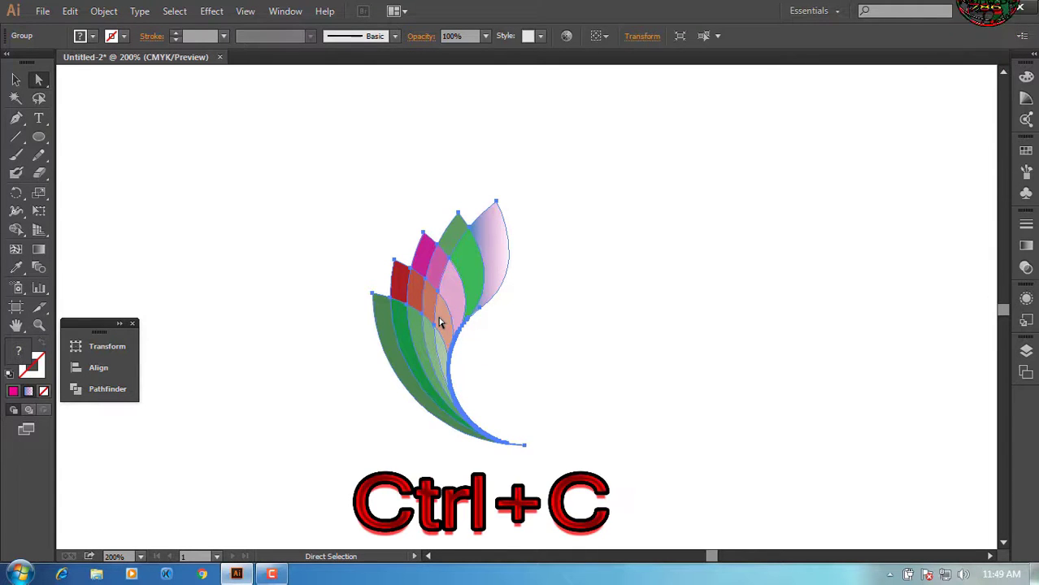
pyautogui.press('v')
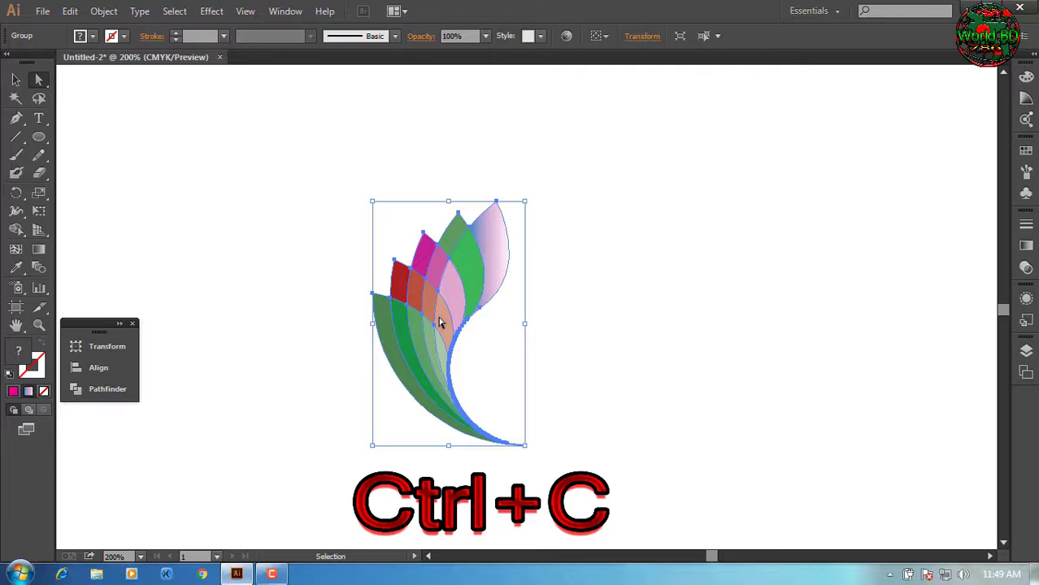
pyautogui.hotkey('ctrl', 'v')
pyautogui.press('a')
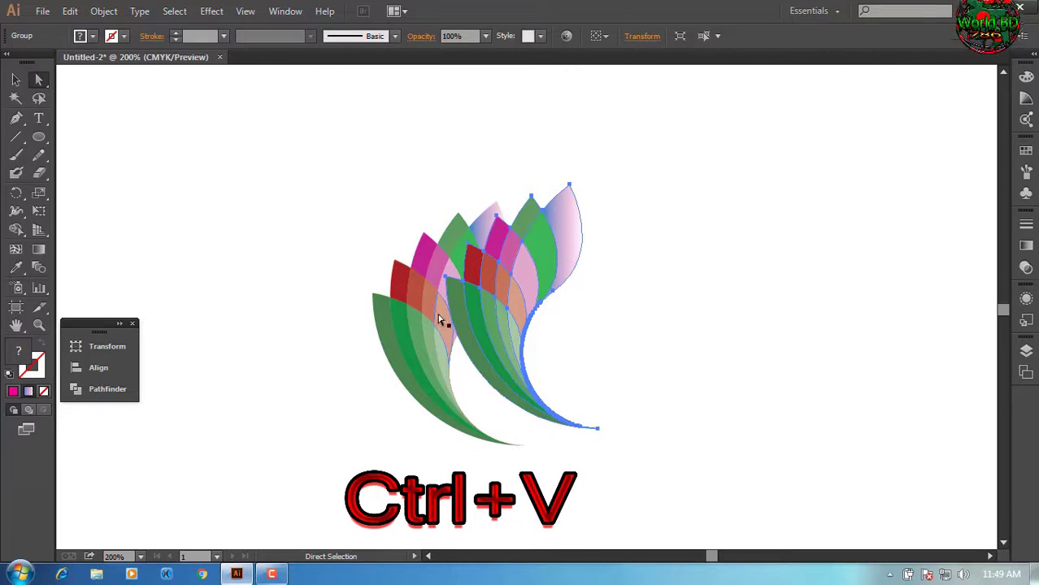
# Step: Flip the pasted leaf group horizontally and place it opposite the original so their lower tips meet
pyautogui.click(16, 80)
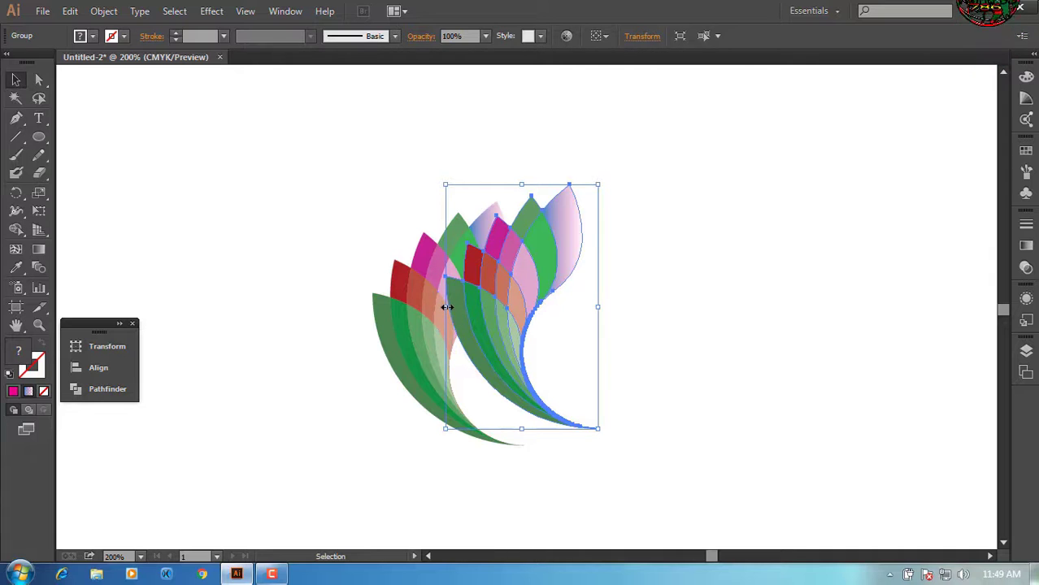
pyautogui.moveTo(445, 307); pyautogui.dragTo(664, 326)
pyautogui.click(720, 347)
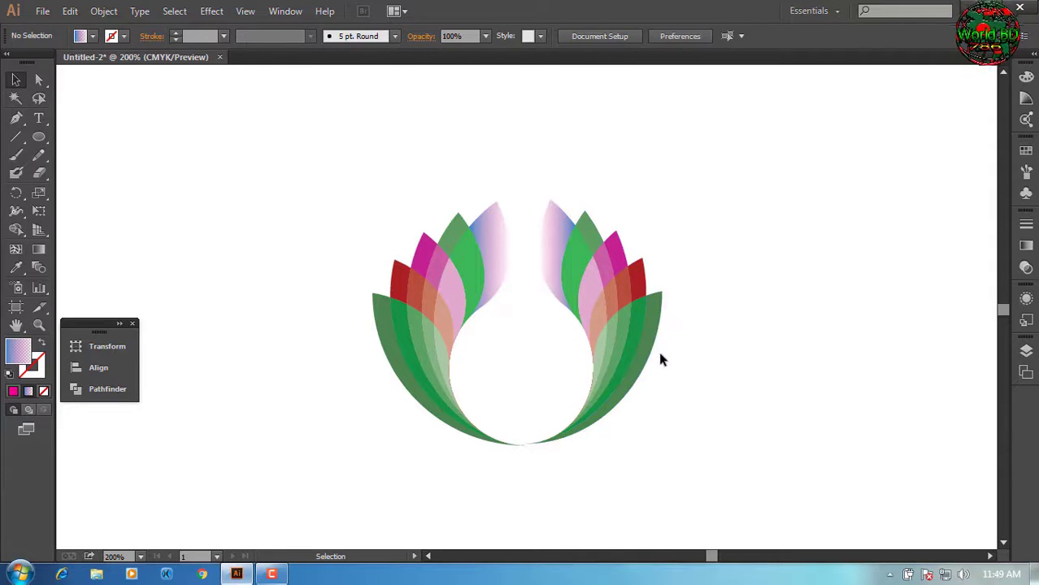
pyautogui.click(658, 351)
pyautogui.click(709, 371)
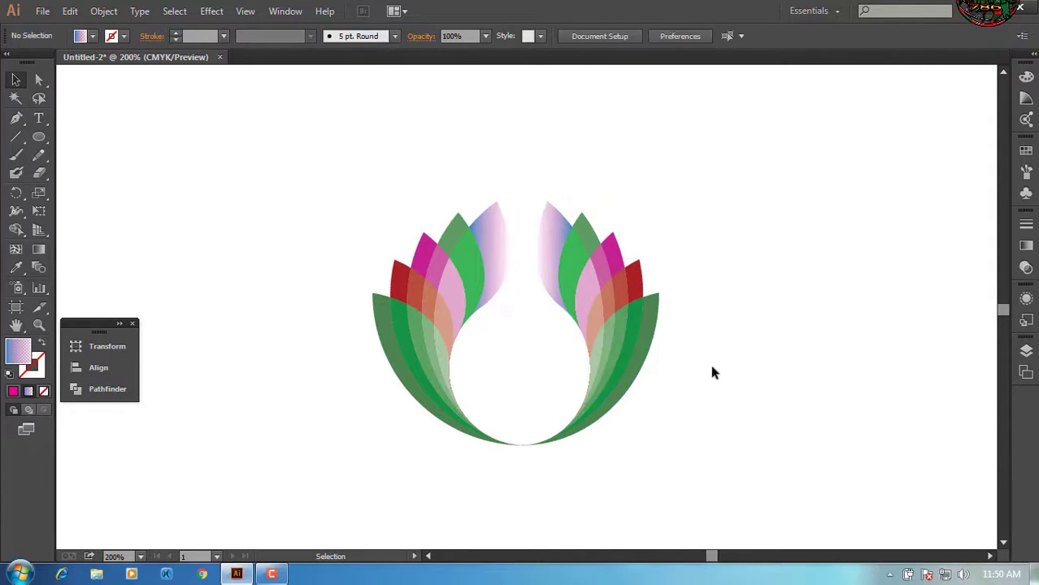
pyautogui.click(492, 239)
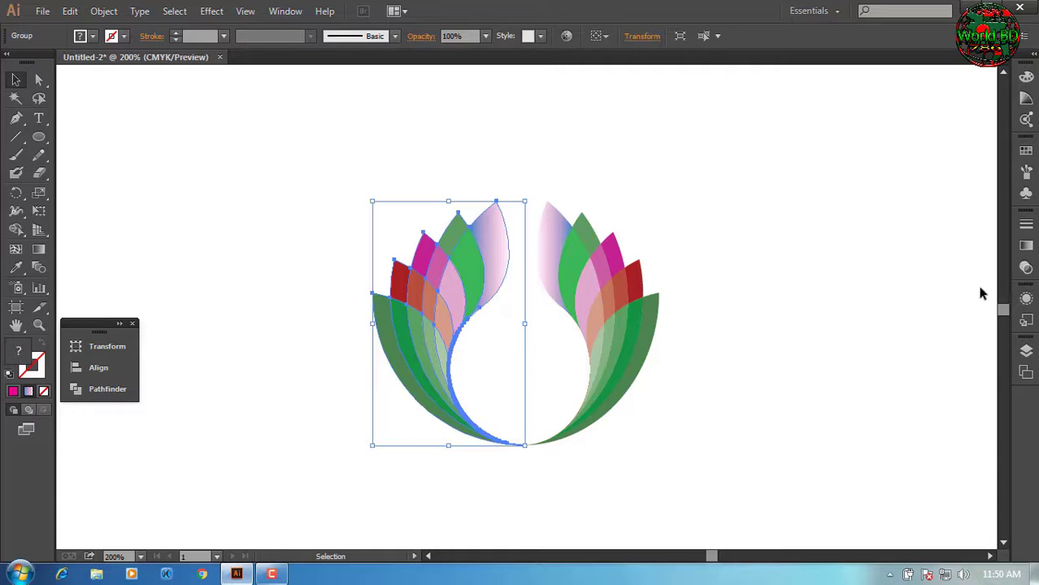
pyautogui.click(884, 290)
# Step: Draw a 100 pt circle to the right of the leaves and fill it with red
pyautogui.click(39, 136)
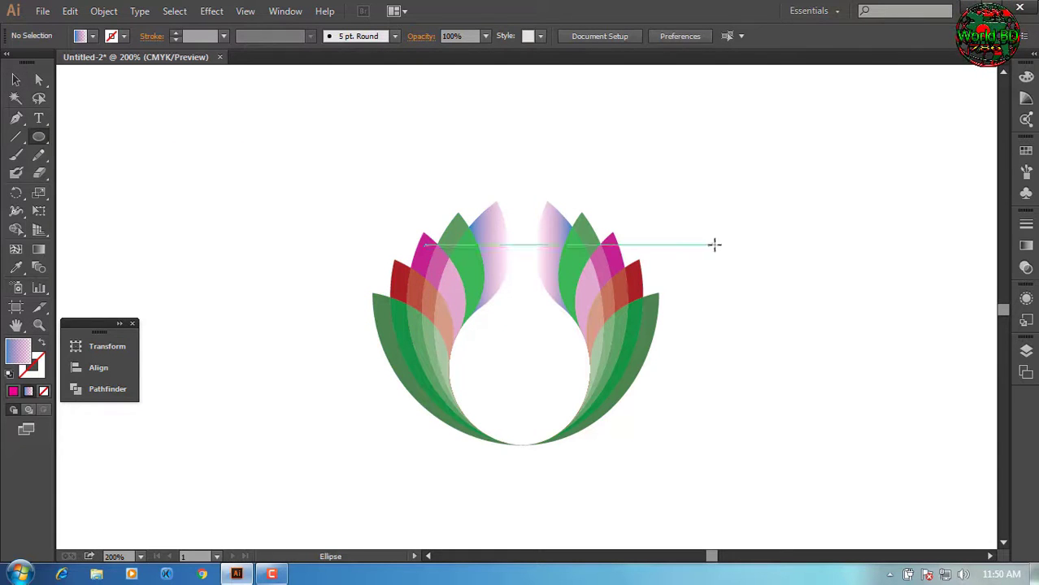
pyautogui.click(835, 242)
pyautogui.press('Return')
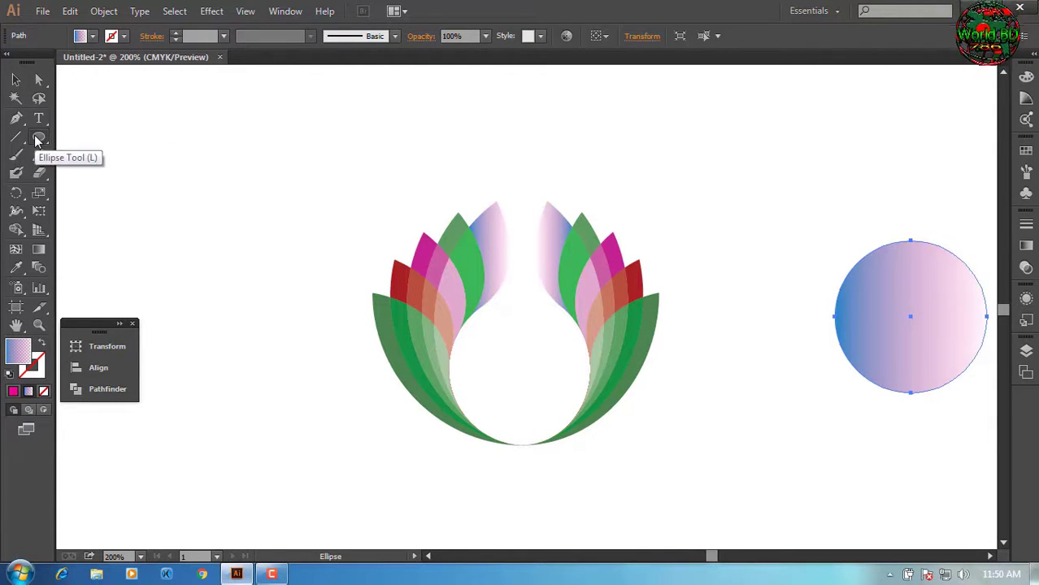
pyautogui.click(93, 35)
pyautogui.click(52, 62)
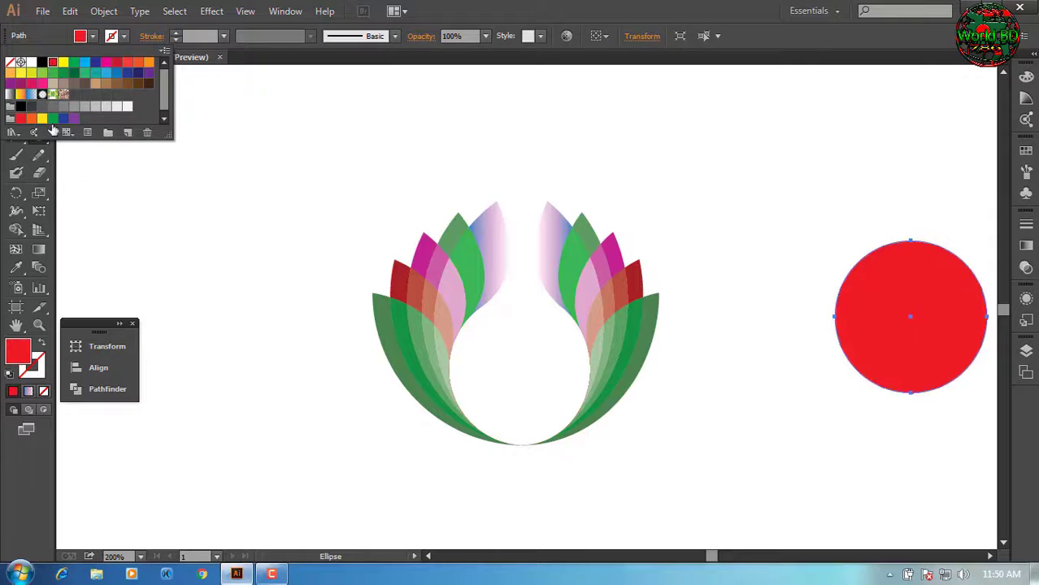
# Step: Draw a second circle 50 pt wide and 50 pt high and fill it with dark blue
pyautogui.click(308, 188)
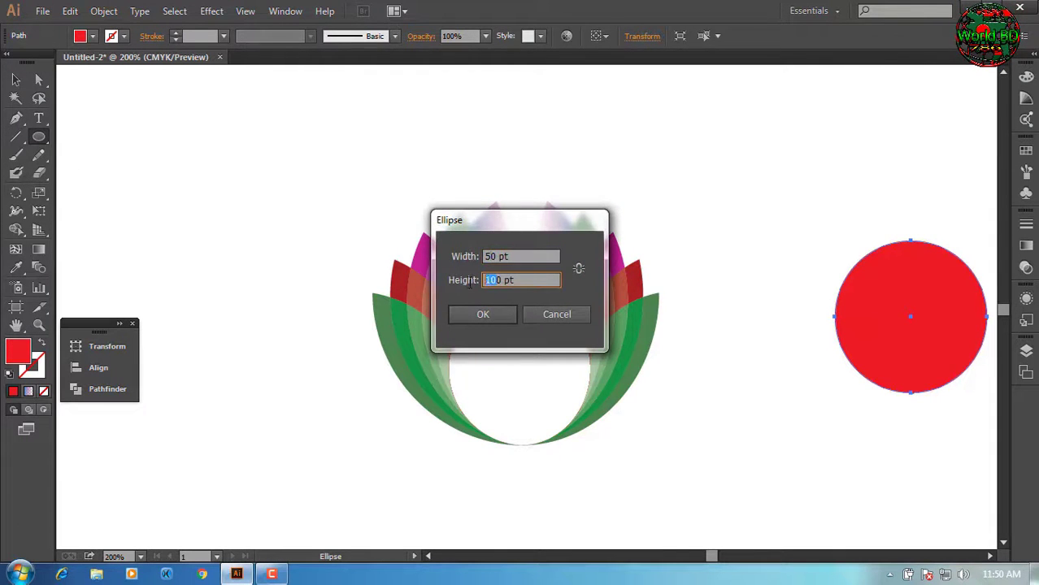
pyautogui.write('50')
pyautogui.click(482, 313)
pyautogui.click(92, 36)
pyautogui.click(95, 62)
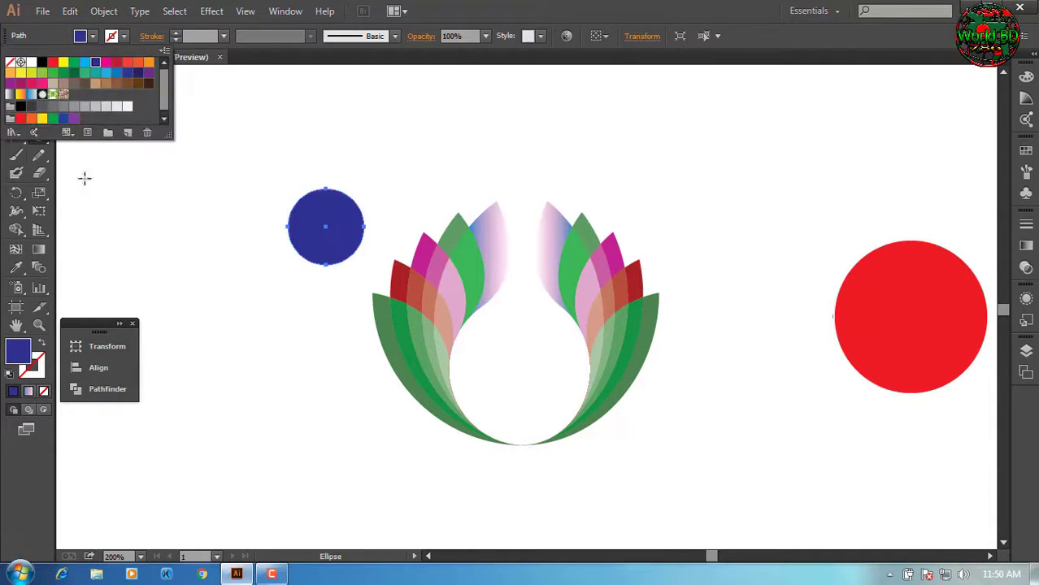
# Step: Place the blue circle inside the red circle's bottom edge, copy it to the other three sides, and select all five circles
pyautogui.moveTo(303, 208); pyautogui.dragTo(909, 350)
pyautogui.moveTo(930, 438); pyautogui.dragTo(714, 447)
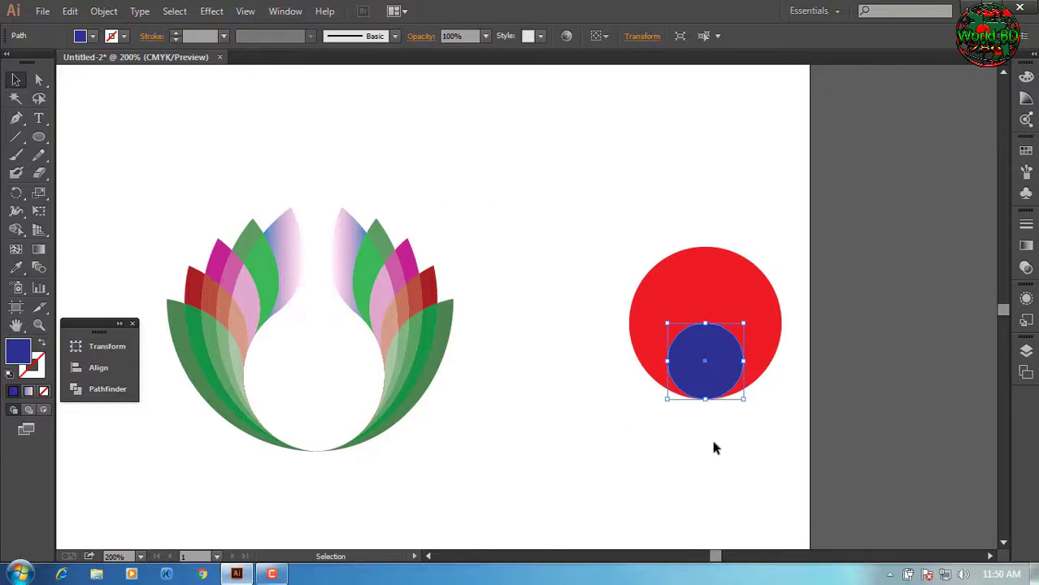
pyautogui.keyDown('shift'); pyautogui.click(690, 352); pyautogui.keyUp('shift')
pyautogui.click(701, 357)
pyautogui.moveTo(701, 357); pyautogui.dragTo(664, 330)
pyautogui.moveTo(654, 331); pyautogui.dragTo(734, 331)
pyautogui.moveTo(616, 213); pyautogui.dragTo(808, 458)
pyautogui.click(116, 396)
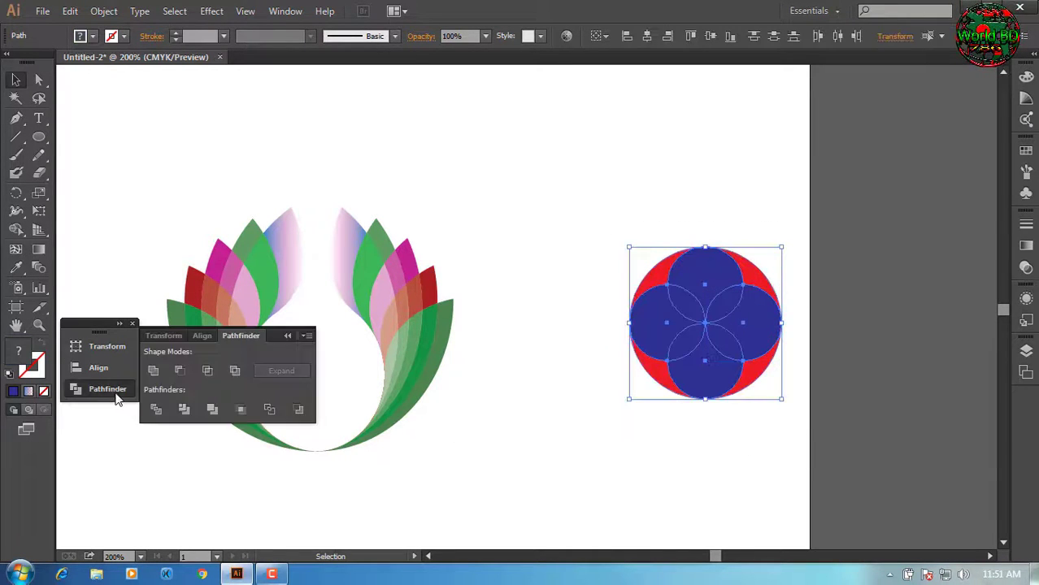
# Step: Try the Minus Front, Unite and Intersect shape modes on the selected circles
pyautogui.click(180, 370)
pyautogui.hotkey('ctrl', 'z')
pyautogui.click(153, 371)
pyautogui.hotkey('ctrl', 'z')
pyautogui.click(207, 371)
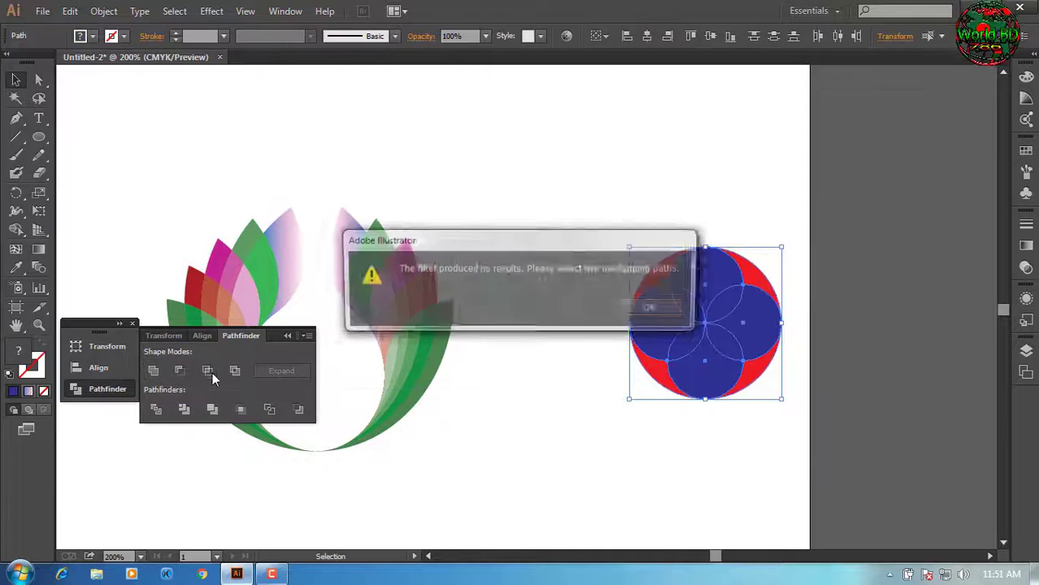
pyautogui.press('Return')
# Step: Combine the circles with the Exclude shape mode and move the resulting emblem between the two leaf wings
pyautogui.click(235, 371)
pyautogui.click(284, 336)
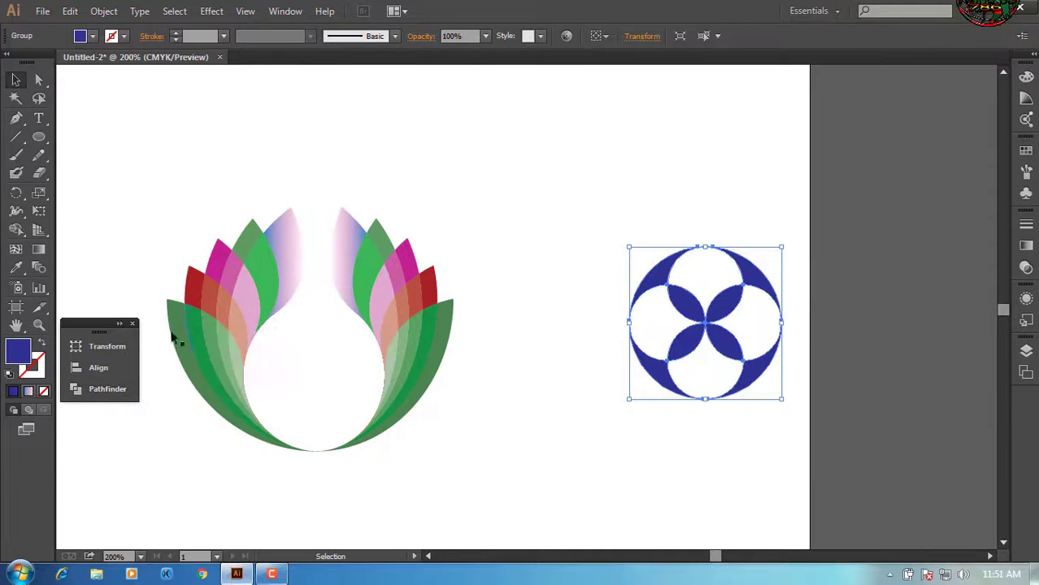
pyautogui.click(131, 324)
pyautogui.moveTo(726, 313); pyautogui.dragTo(340, 365)
# Step: Widen the right leaf group to fit around the emblem and nudge it slightly up and right
pyautogui.click(424, 372)
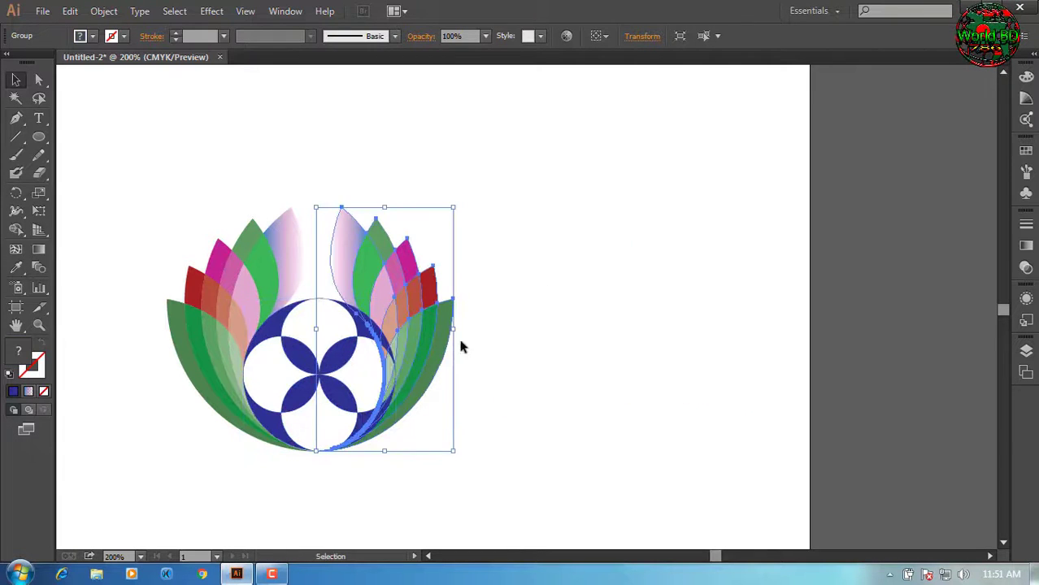
pyautogui.moveTo(453, 330); pyautogui.dragTo(475, 332)
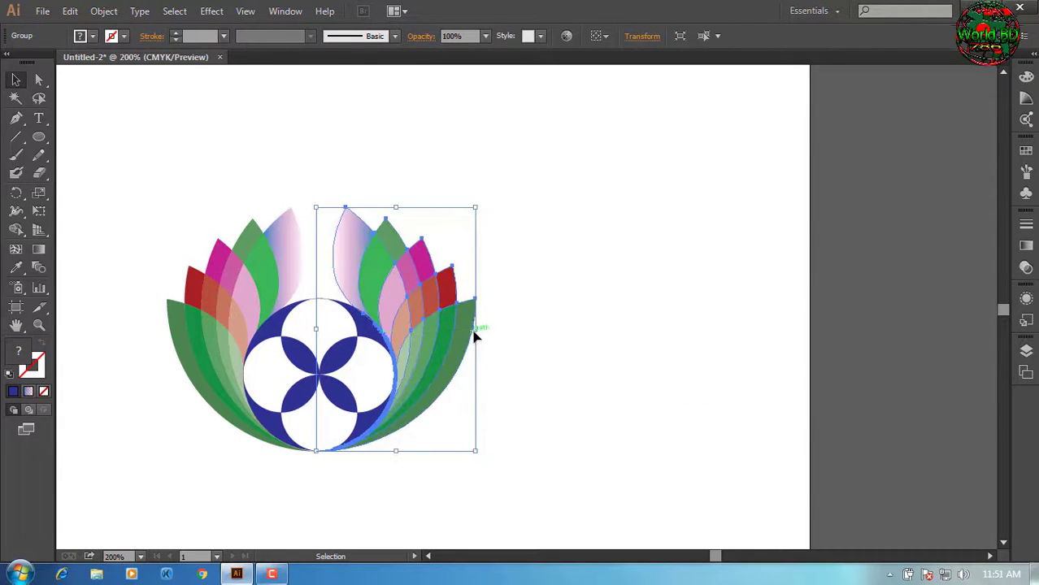
pyautogui.press('Up')
pyautogui.press('Right')
pyautogui.click(540, 351)
pyautogui.click(441, 331)
pyautogui.click(547, 363)
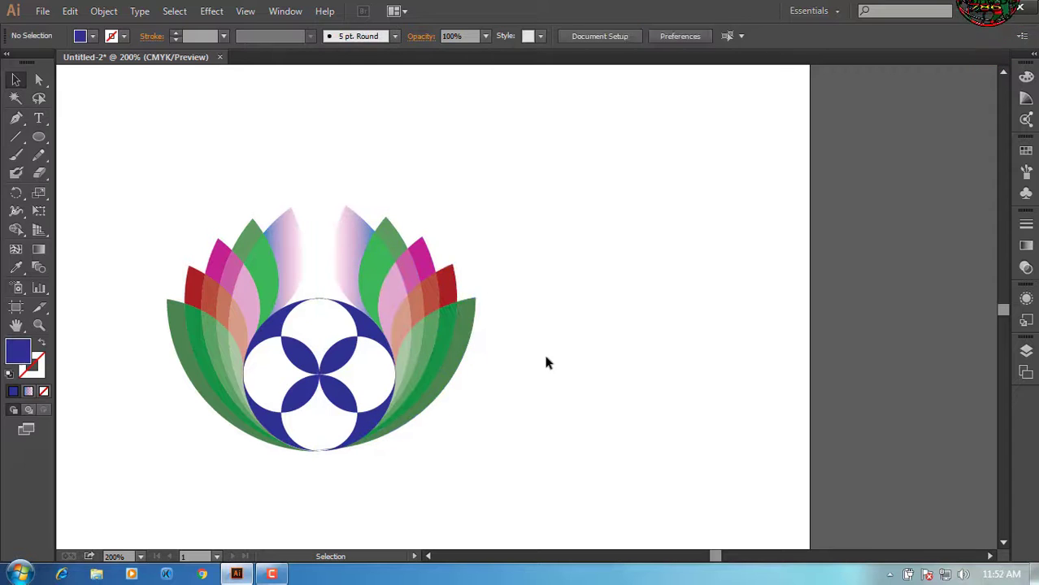
# Step: Ungroup the central emblem and fill all its pieces with red
pyautogui.click(351, 382)
pyautogui.rightClick(337, 367)
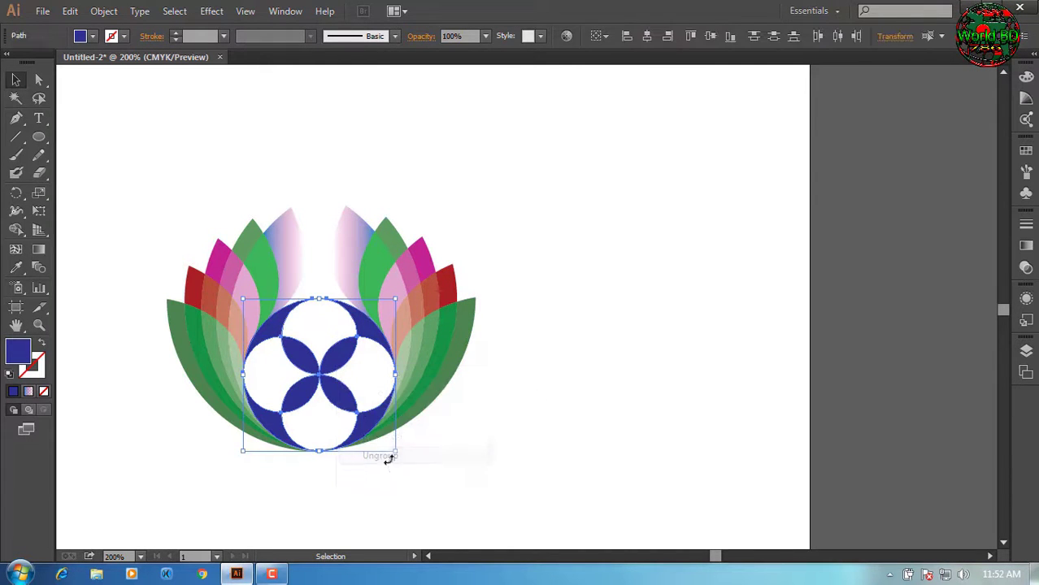
pyautogui.click(1026, 154)
pyautogui.click(846, 213)
pyautogui.rightClick(336, 362)
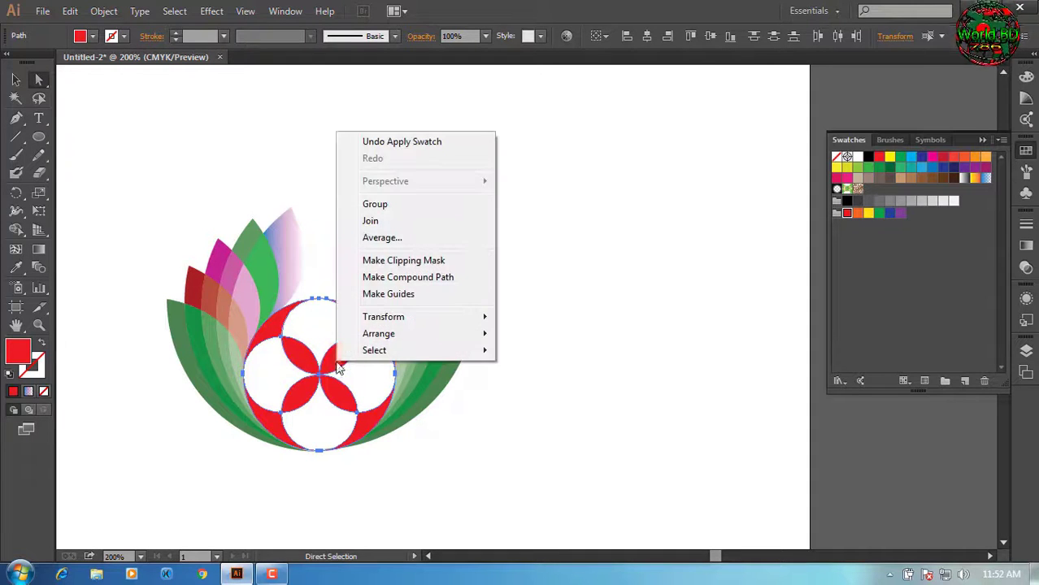
pyautogui.click(526, 365)
# Step: Fill the emblem's upper arcs with orange, its lower arcs with green, and two opposite petals with light red
pyautogui.click(366, 329)
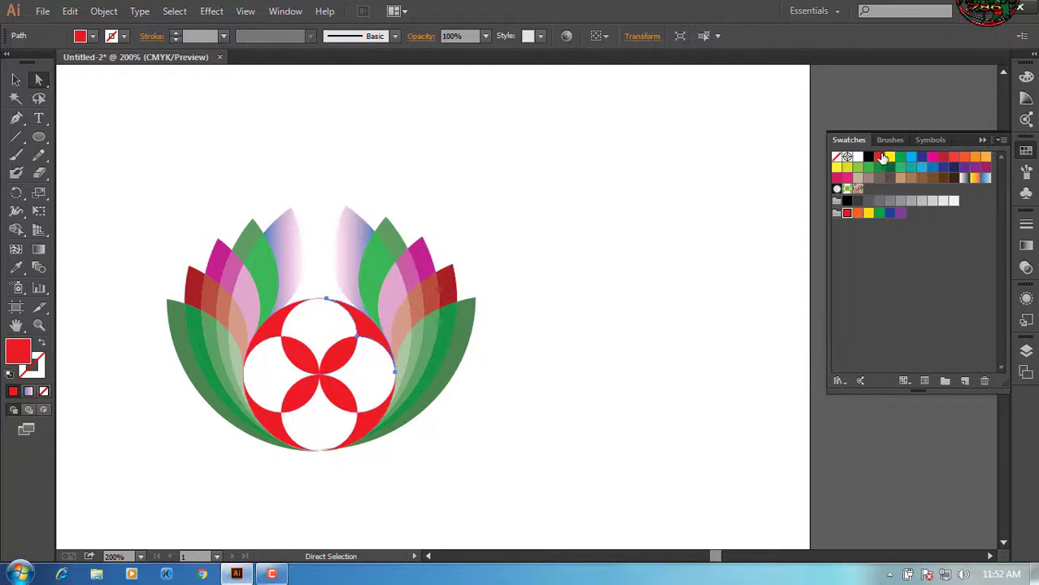
pyautogui.click(1025, 99)
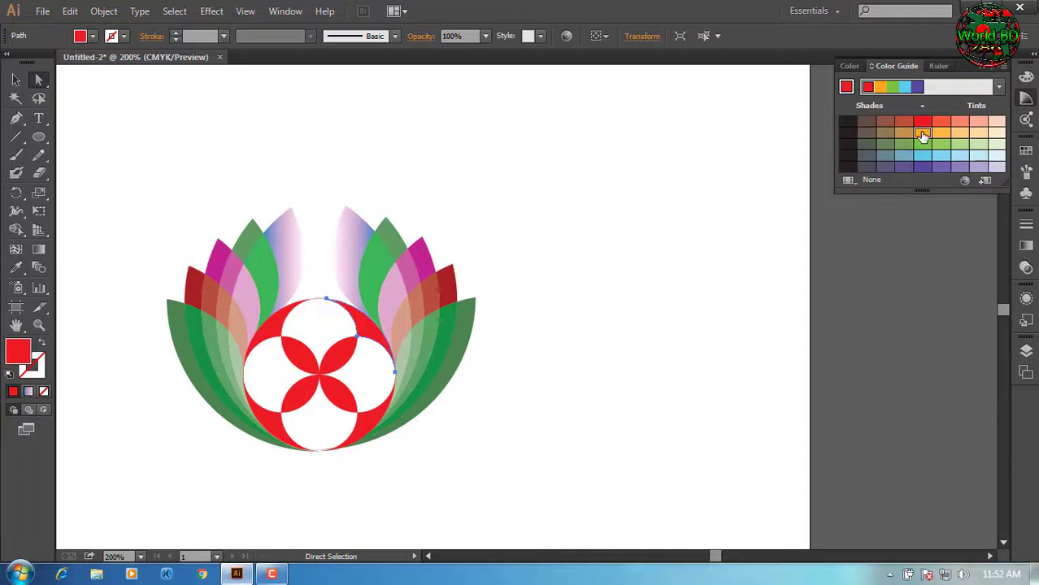
pyautogui.click(921, 133)
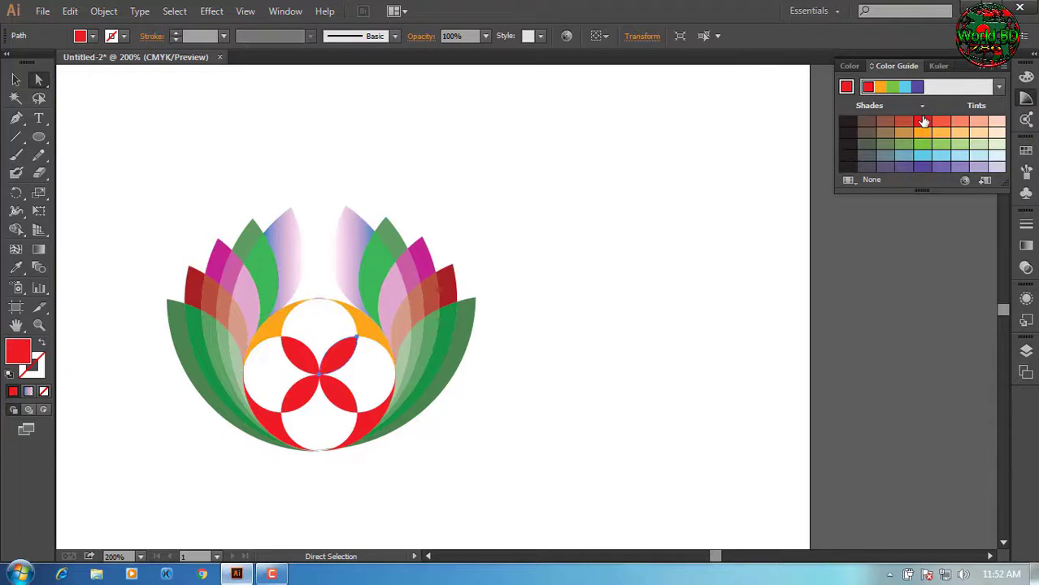
pyautogui.click(338, 398)
pyautogui.click(940, 121)
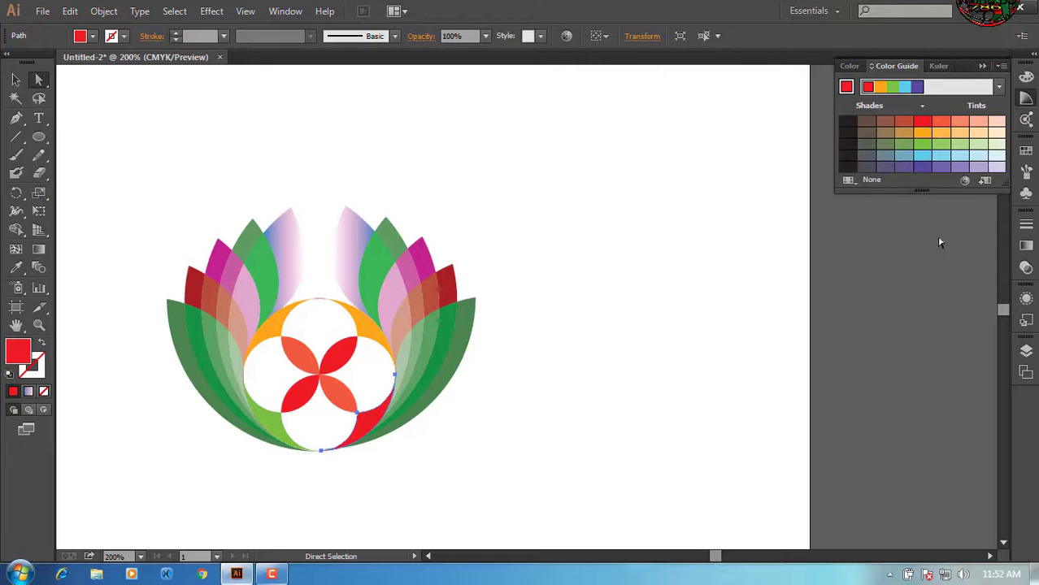
pyautogui.click(921, 144)
# Step: Delete the two orange upper arcs of the emblem
pyautogui.click(522, 351)
pyautogui.click(370, 337)
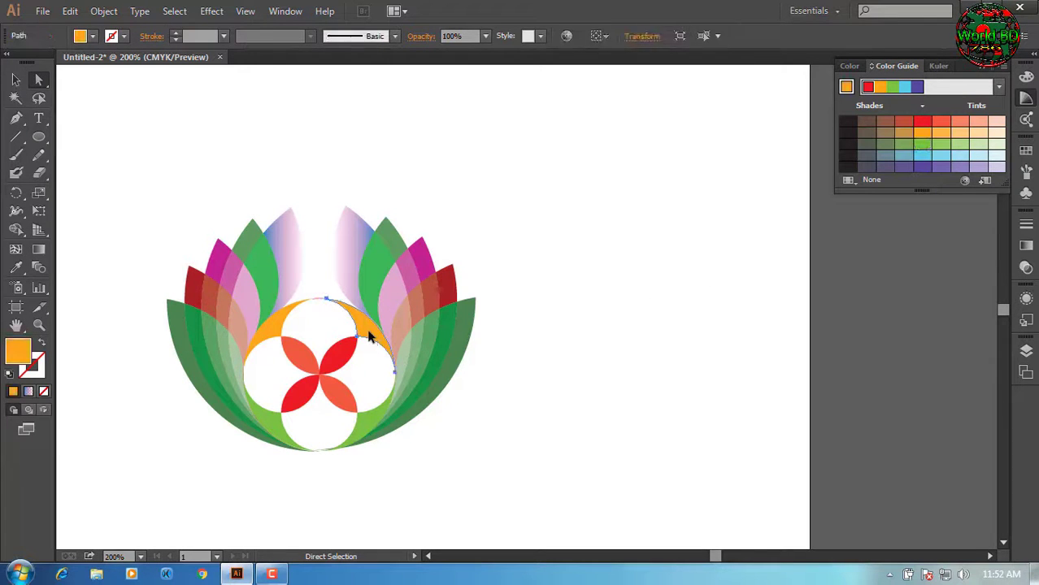
pyautogui.press('Delete')
# Step: Try orange, muted blue and muted green fills on the right wing's topmost leaf
pyautogui.click(346, 253)
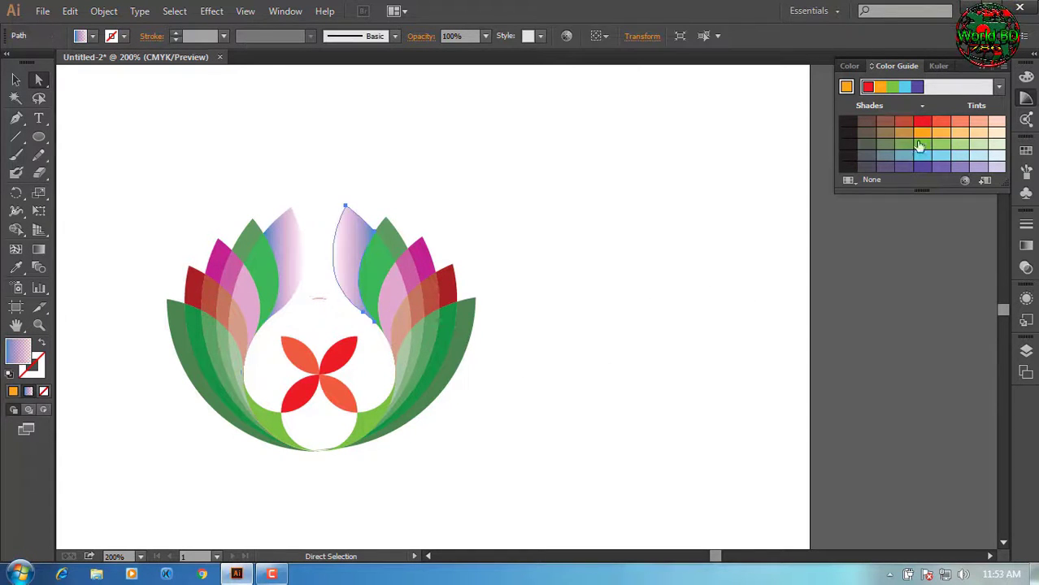
pyautogui.click(922, 133)
pyautogui.click(907, 156)
pyautogui.click(903, 144)
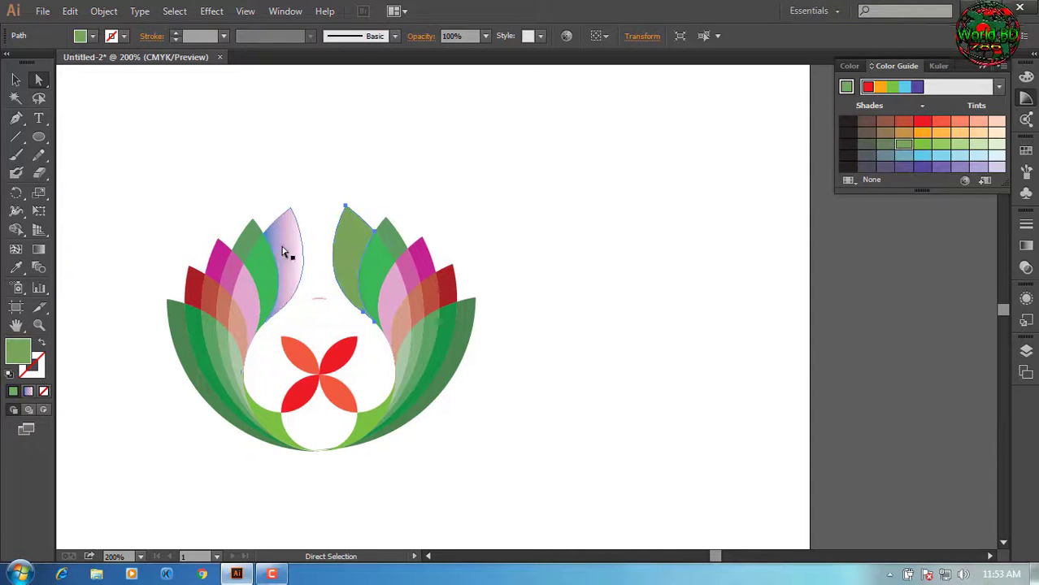
# Step: Fill the left wing's topmost leaf with red and the right wing's topmost leaf with light red
pyautogui.click(922, 121)
pyautogui.click(353, 260)
pyautogui.click(939, 123)
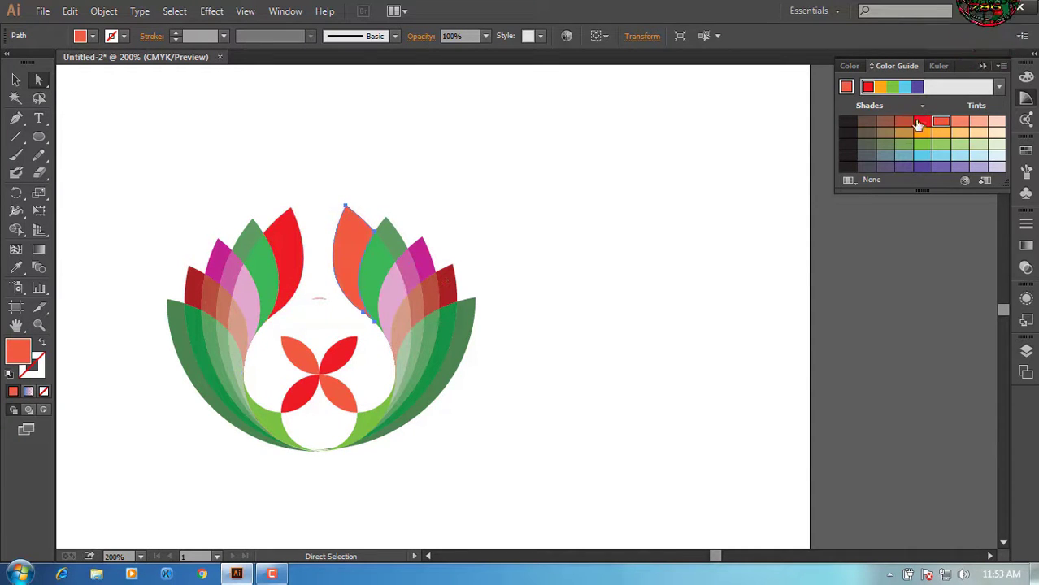
# Step: Fill the right wing's topmost leaf with red and delete the stray arc left between the two wings
pyautogui.click(918, 124)
pyautogui.moveTo(307, 293); pyautogui.dragTo(371, 309)
pyautogui.press('Delete')
pyautogui.press('Delete')
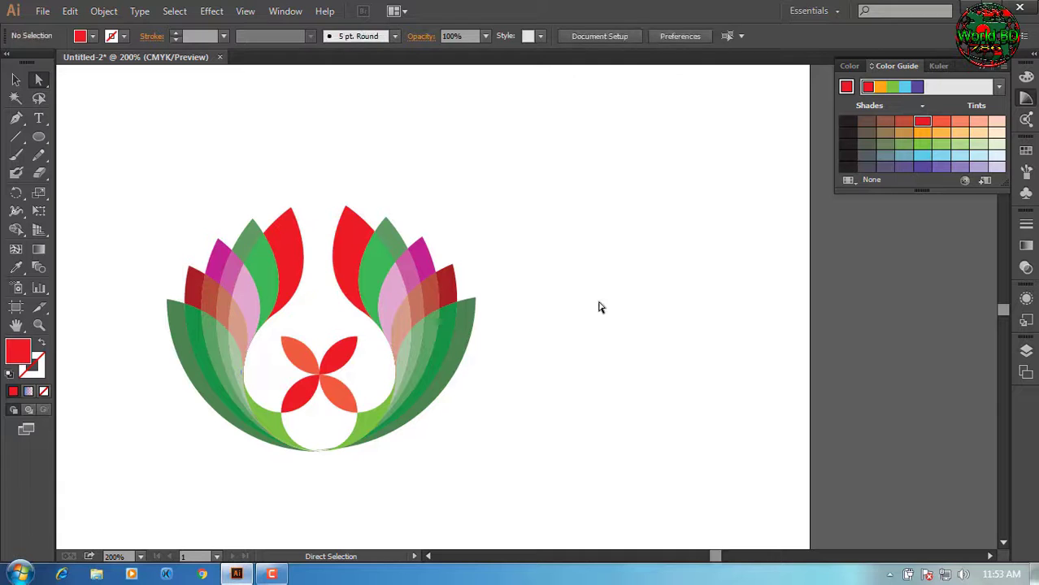
# Step: Select all pieces of the logo, both wings and the petal emblem, and group them
pyautogui.click(427, 388)
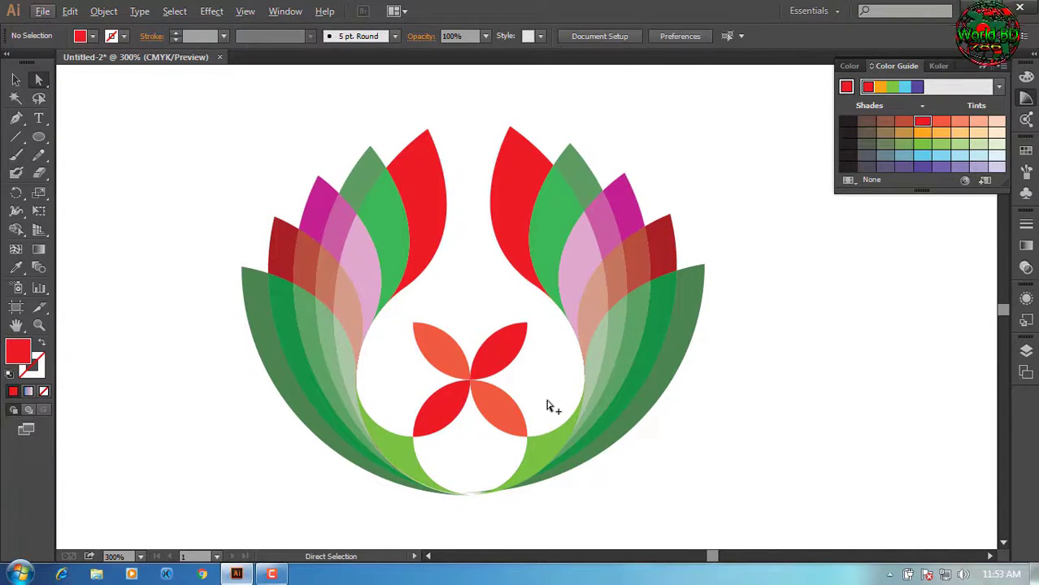
pyautogui.press('z')
pyautogui.keyDown('alt'); pyautogui.click(547, 399); pyautogui.keyUp('alt')
pyautogui.keyDown('alt'); pyautogui.click(547, 399); pyautogui.keyUp('alt')
pyautogui.keyDown('alt'); pyautogui.click(547, 399); pyautogui.keyUp('alt')
pyautogui.moveTo(529, 226); pyautogui.dragTo(567, 435)
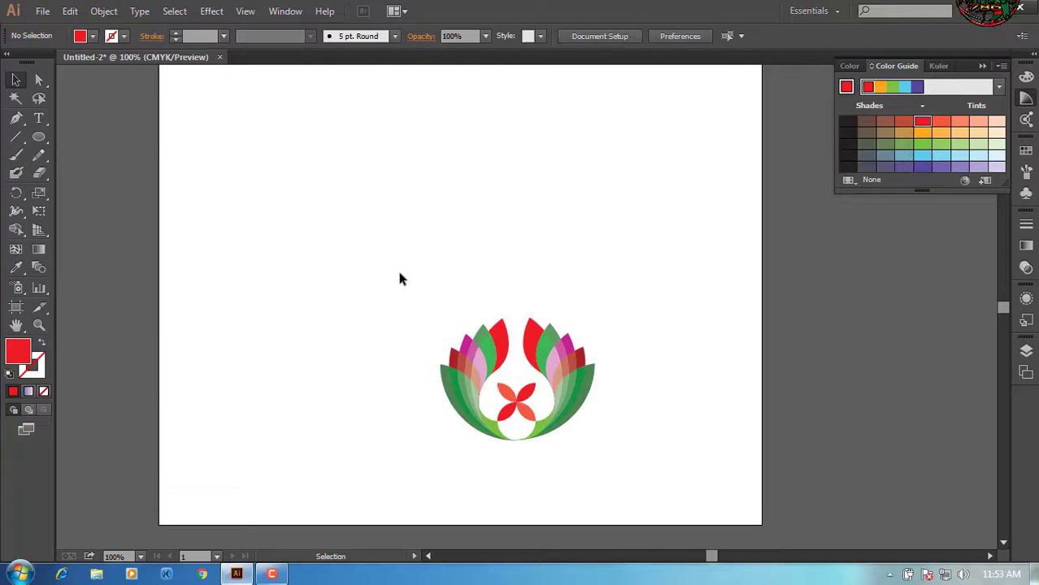
pyautogui.moveTo(399, 273); pyautogui.dragTo(581, 447)
pyautogui.rightClick(485, 374)
pyautogui.click(524, 447)
# Step: Reposition the grouped logo on the artboard and enlarge it to span most of the artboard's width
pyautogui.moveTo(502, 385); pyautogui.dragTo(439, 241)
pyautogui.scroll(3, 431, 256)
pyautogui.scroll(-1, 418, 272)
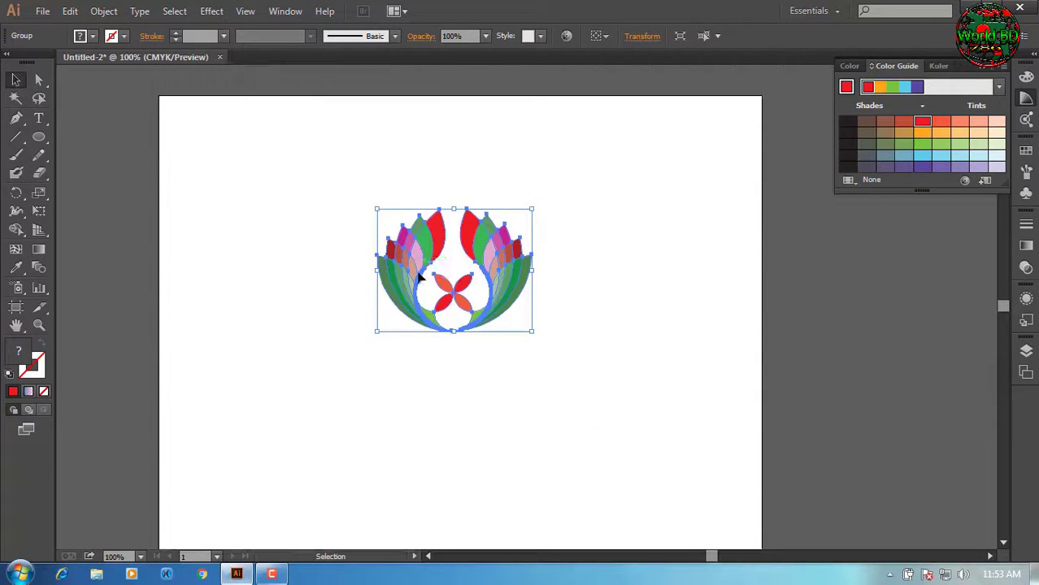
pyautogui.moveTo(418, 276); pyautogui.dragTo(239, 314)
pyautogui.moveTo(533, 313); pyautogui.dragTo(723, 351)
pyautogui.click(396, 345)
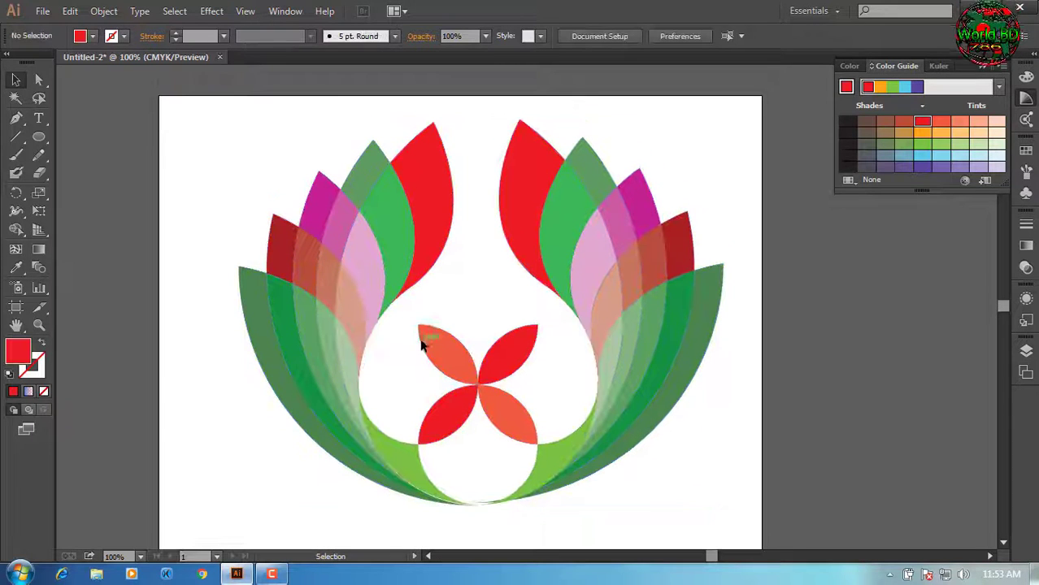
# Step: Fill the two green lower arcs beneath the petal emblem with red
pyautogui.click(400, 457)
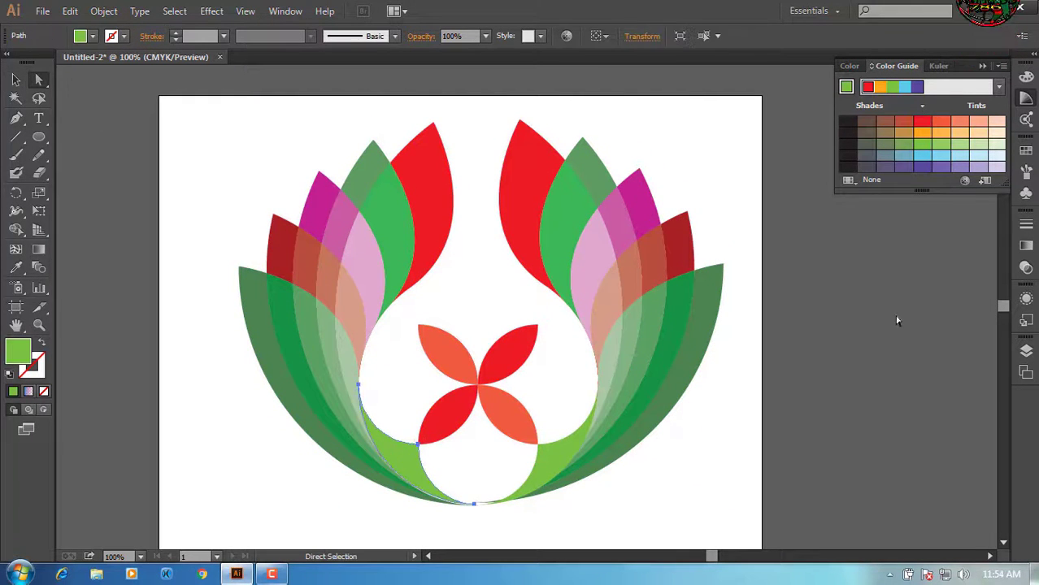
pyautogui.click(920, 128)
pyautogui.click(563, 452)
pyautogui.click(921, 122)
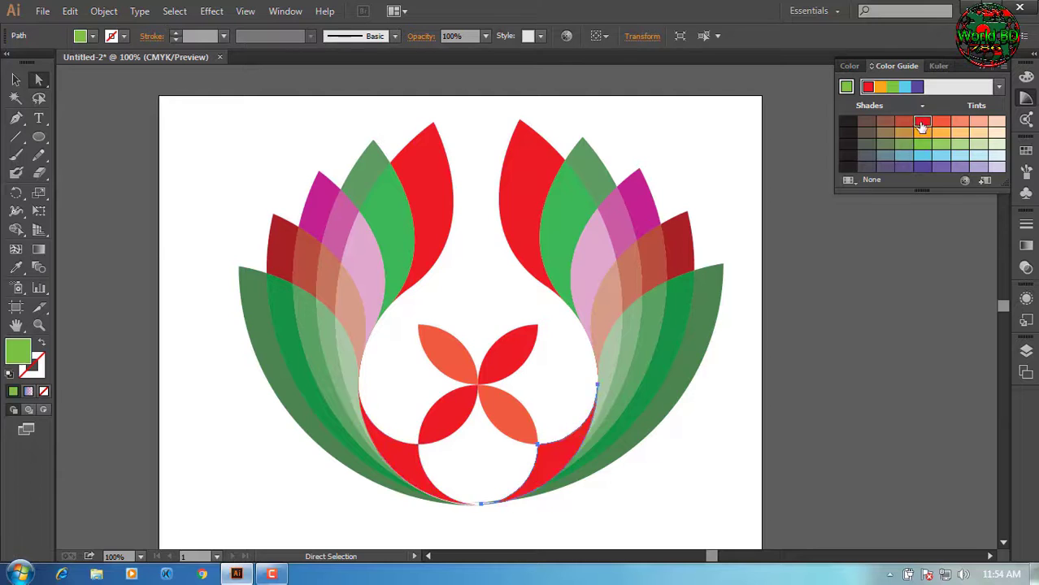